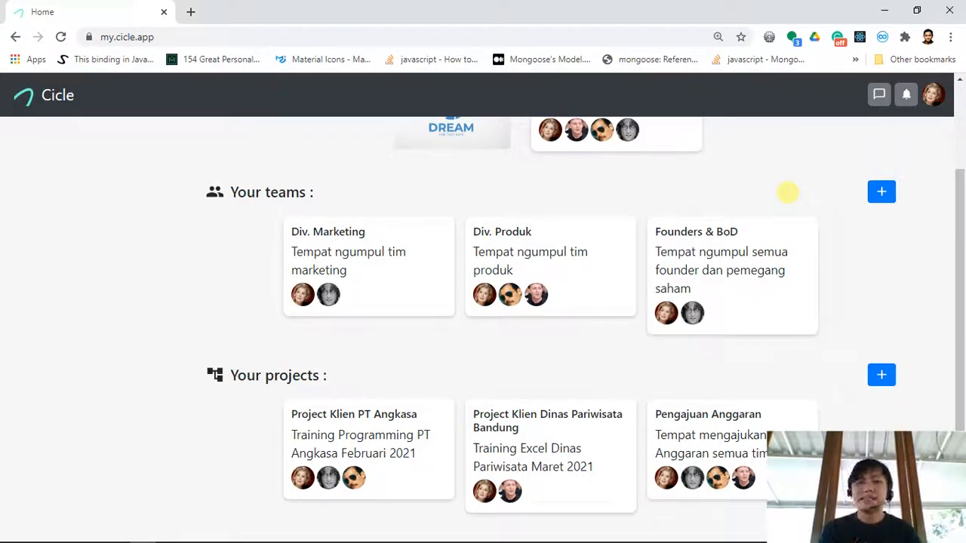
# Open the Check-Ins section of the Div. Marketing team.
pyautogui.scroll(2, 754, 195)
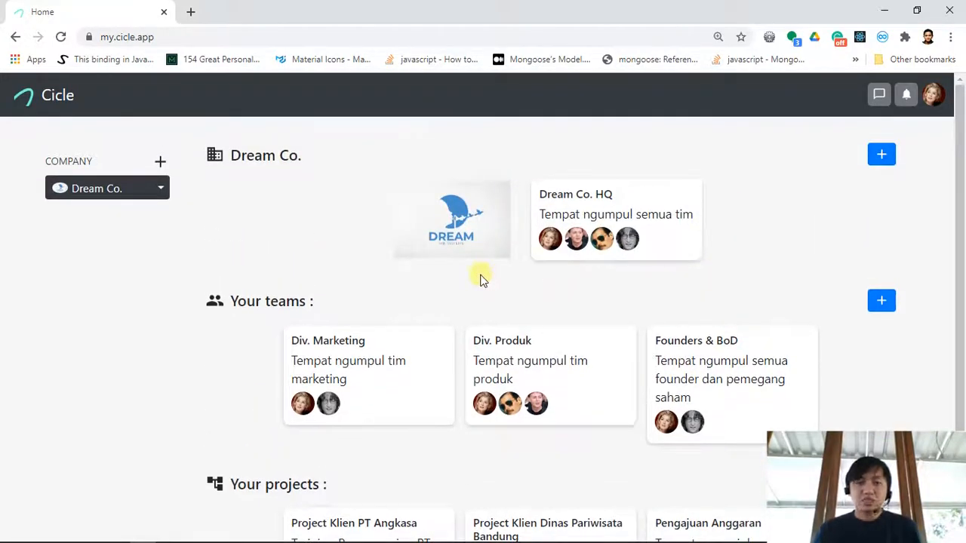
pyautogui.click(427, 370)
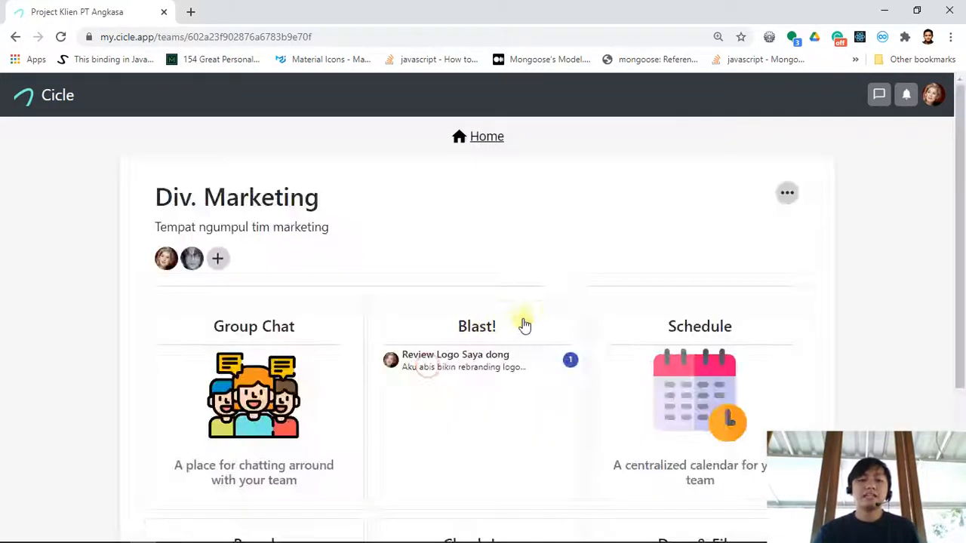
pyautogui.scroll(-3, 614, 349)
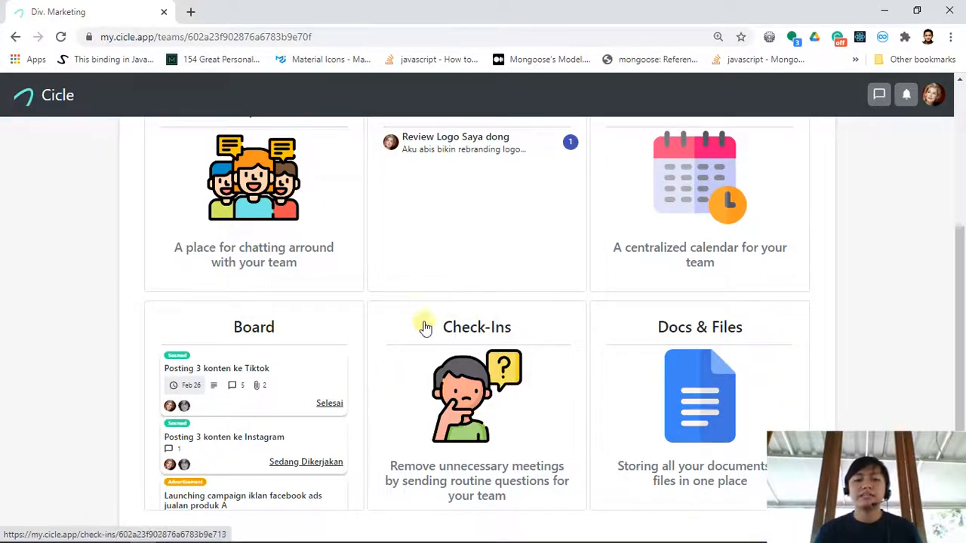
pyautogui.click(508, 395)
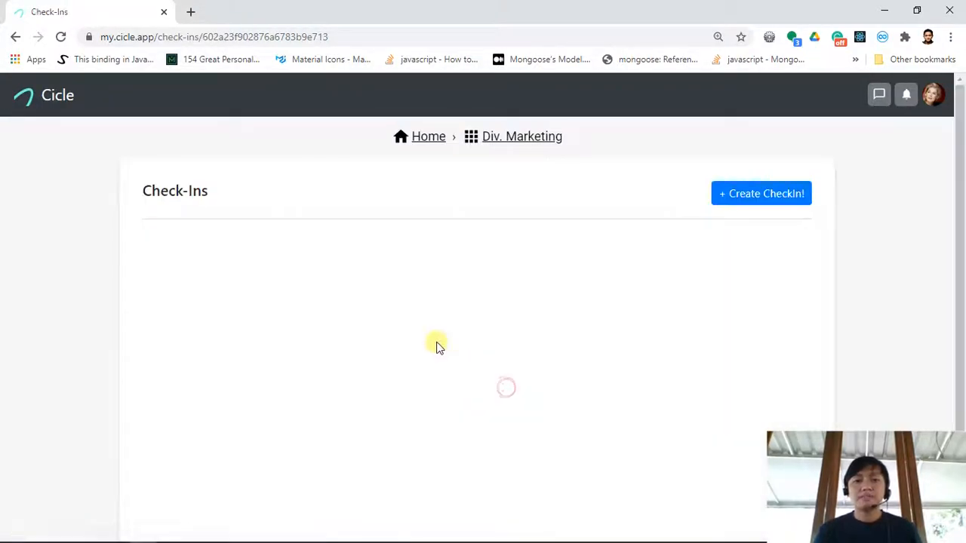
# Create a new check-in with the question "Daily report dulu yuk guys!".
pyautogui.click(773, 210)
pyautogui.click(291, 230)
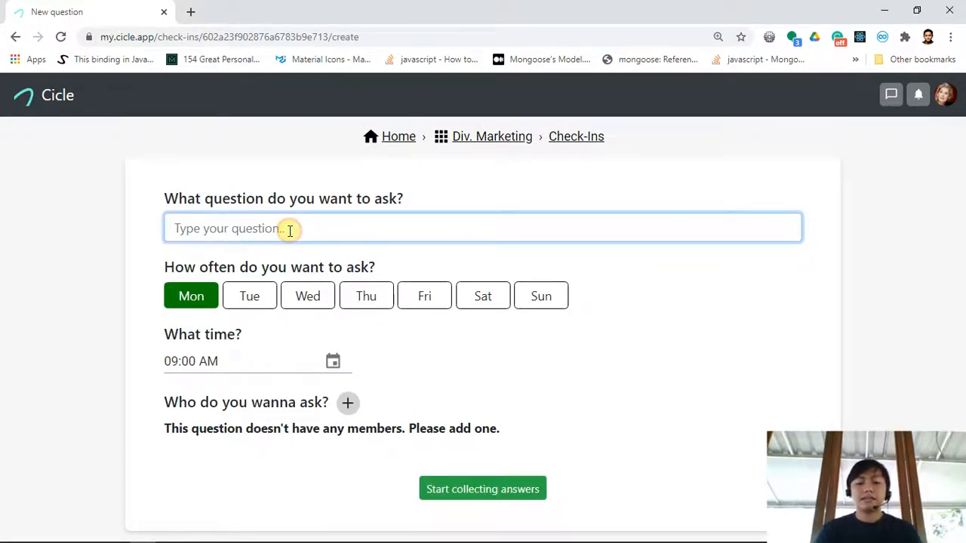
pyautogui.write('Daily report dulu yuk guys!')
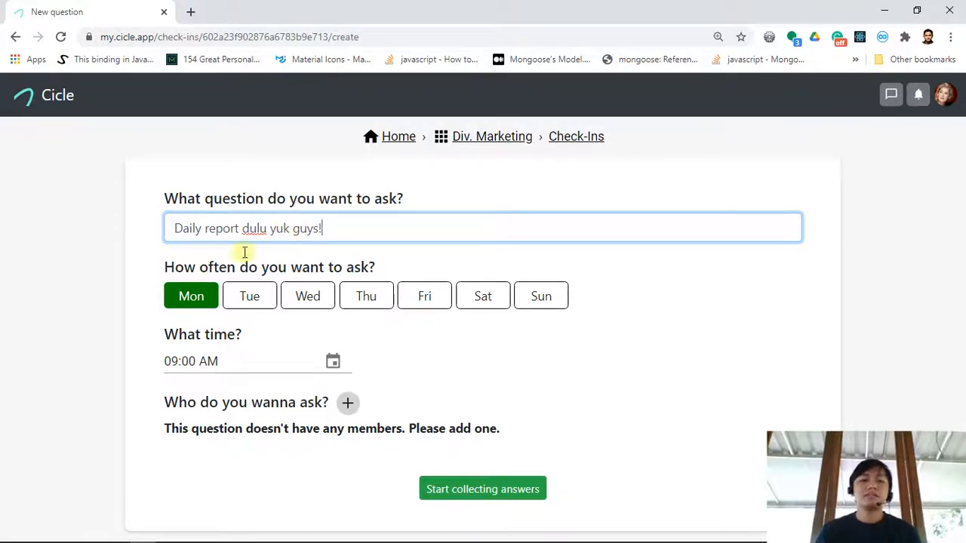
# Add Tue, Wed, Thu and Fri to the question's schedule and set its time to 08:00 AM.
pyautogui.click(255, 298)
pyautogui.click(310, 296)
pyautogui.click(377, 306)
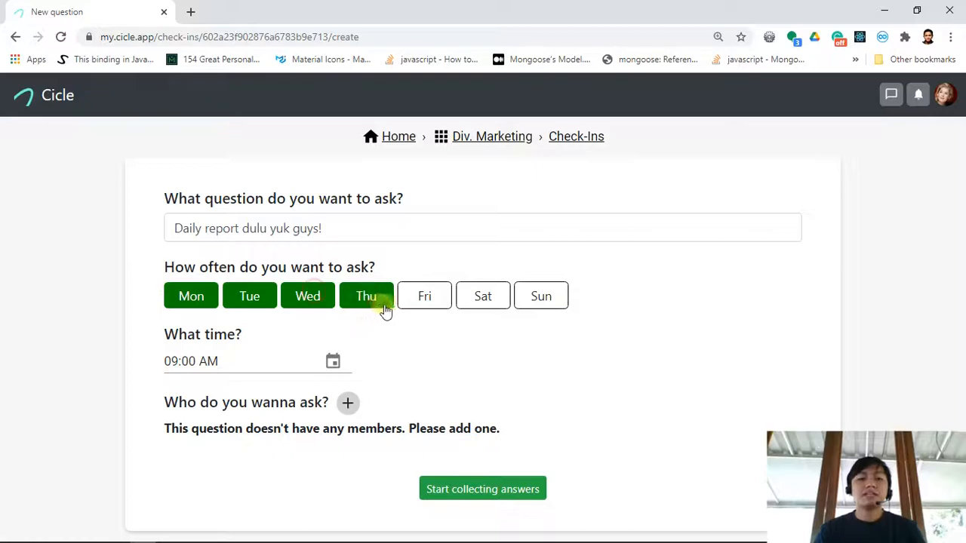
pyautogui.click(428, 305)
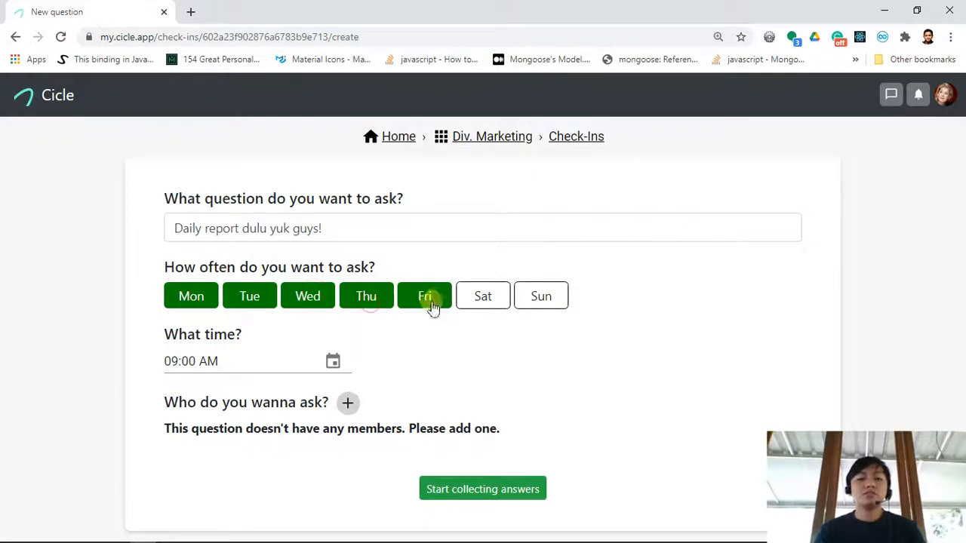
pyautogui.click(333, 363)
pyautogui.click(410, 370)
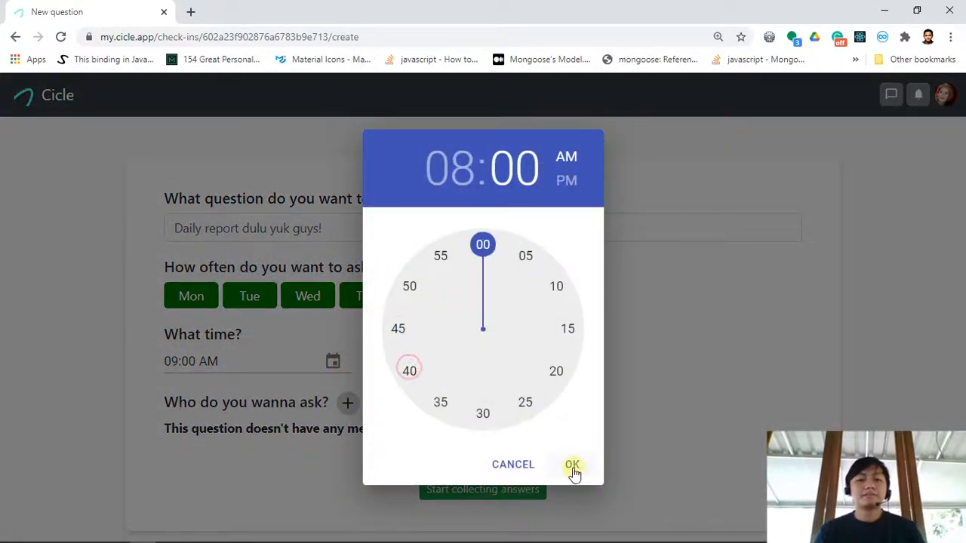
pyautogui.click(572, 466)
# Add both team members as the question's subscribers and start collecting answers.
pyautogui.click(347, 402)
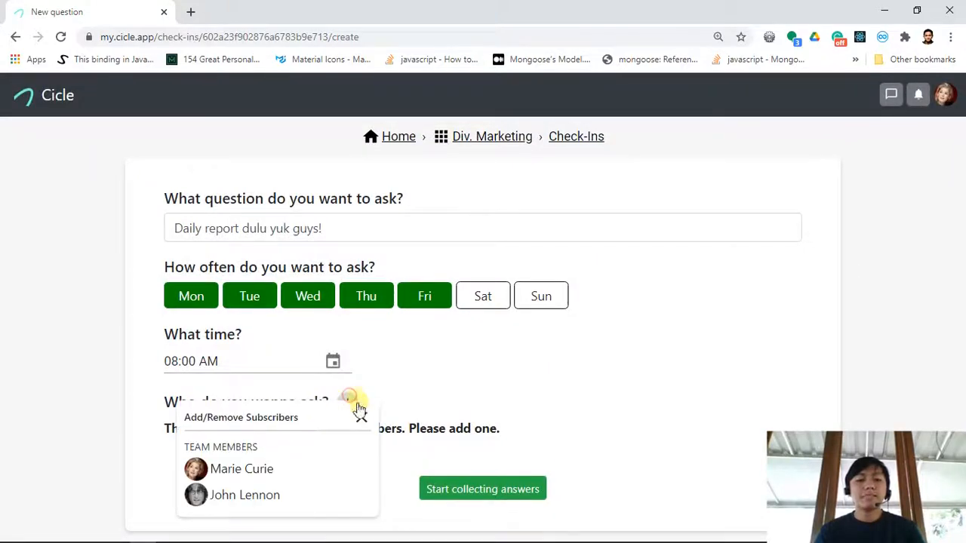
pyautogui.click(301, 471)
pyautogui.click(297, 491)
pyautogui.click(361, 419)
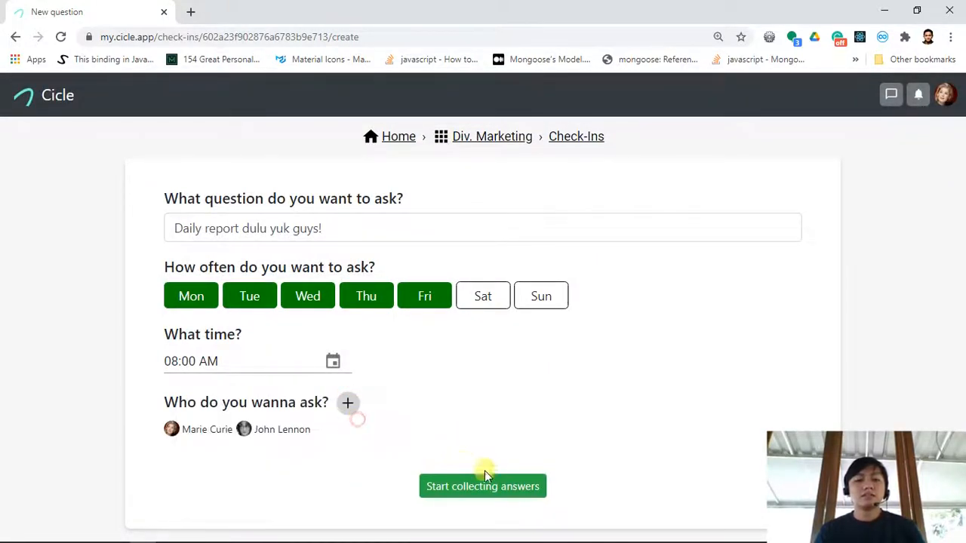
pyautogui.click(499, 483)
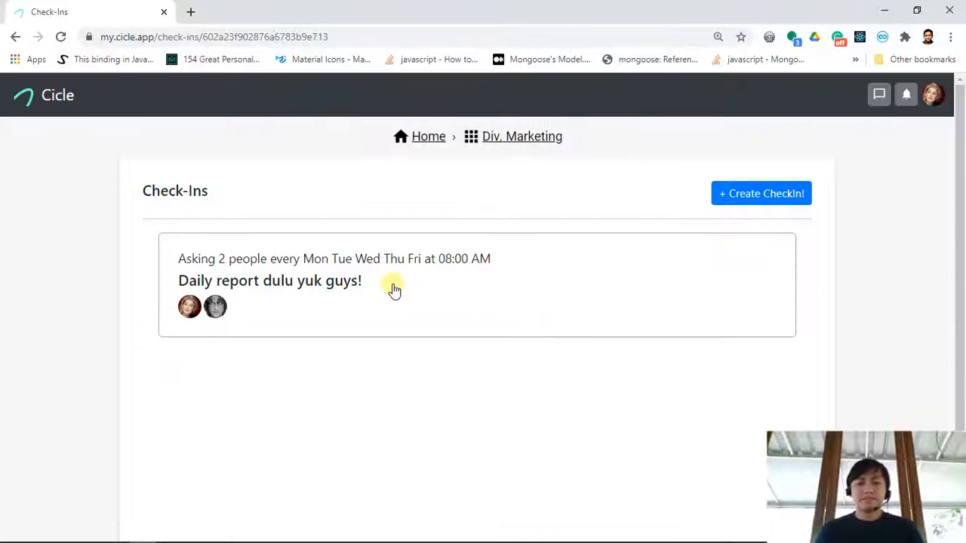
# Open the daily report check-in and begin a comment with "Kemarin :" followed by the line "- Posting 3 konten tiktok".
pyautogui.click(484, 262)
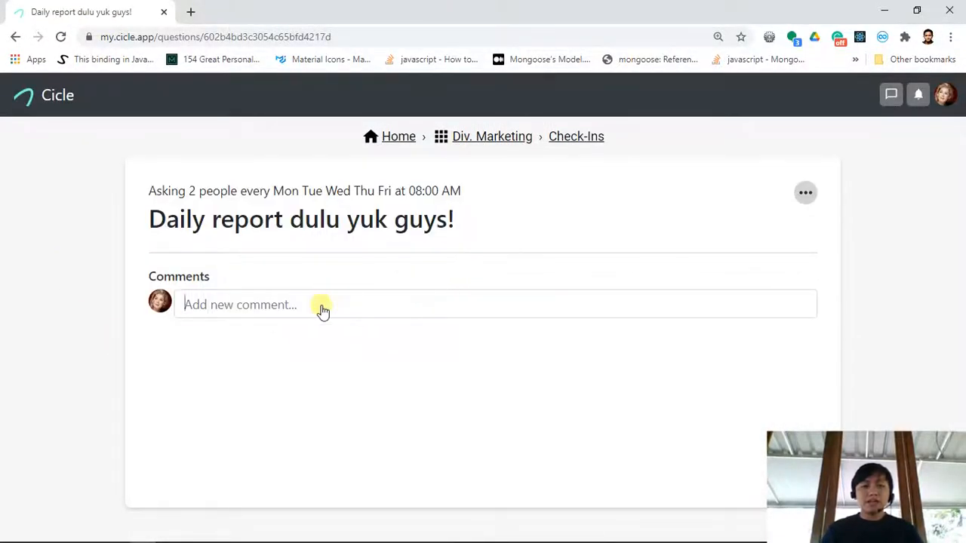
pyautogui.click(322, 310)
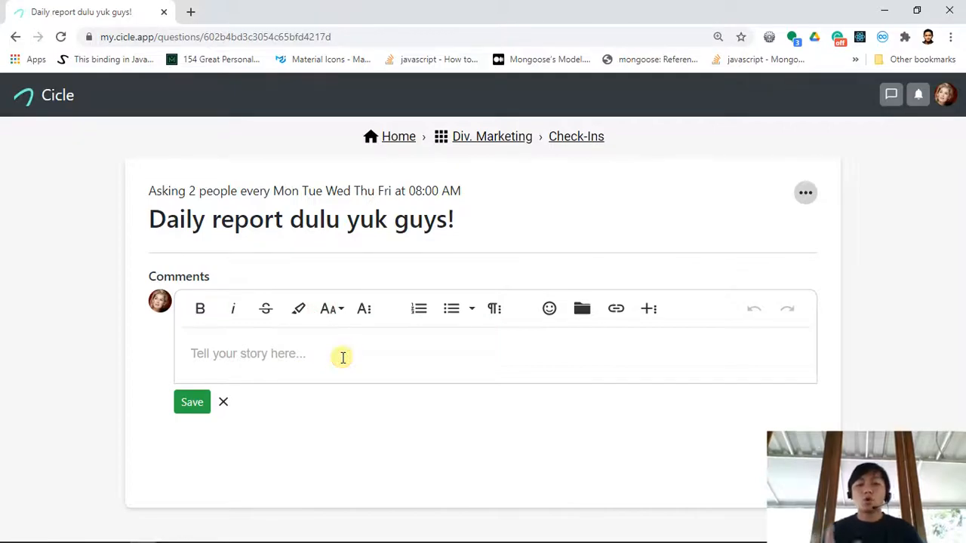
pyautogui.write('Kemarin :')
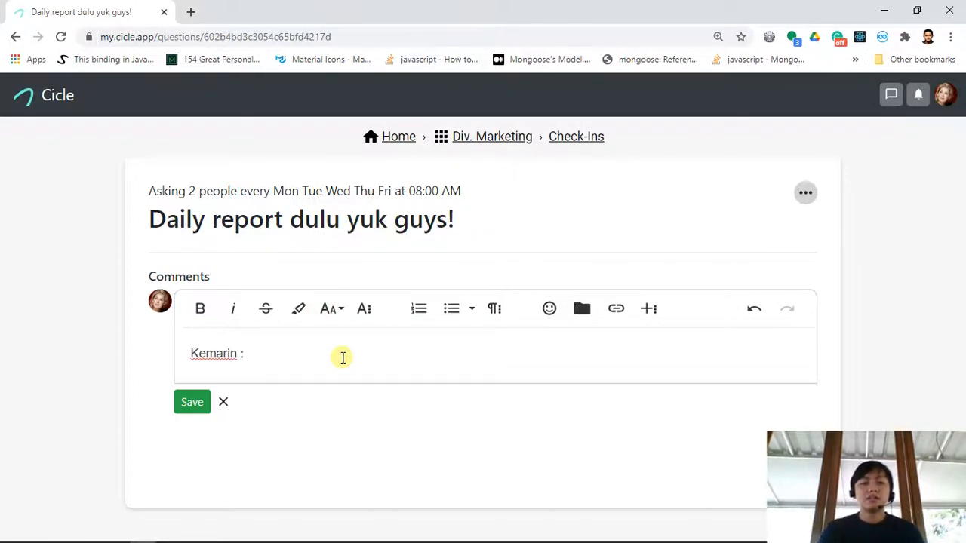
pyautogui.press('Return')
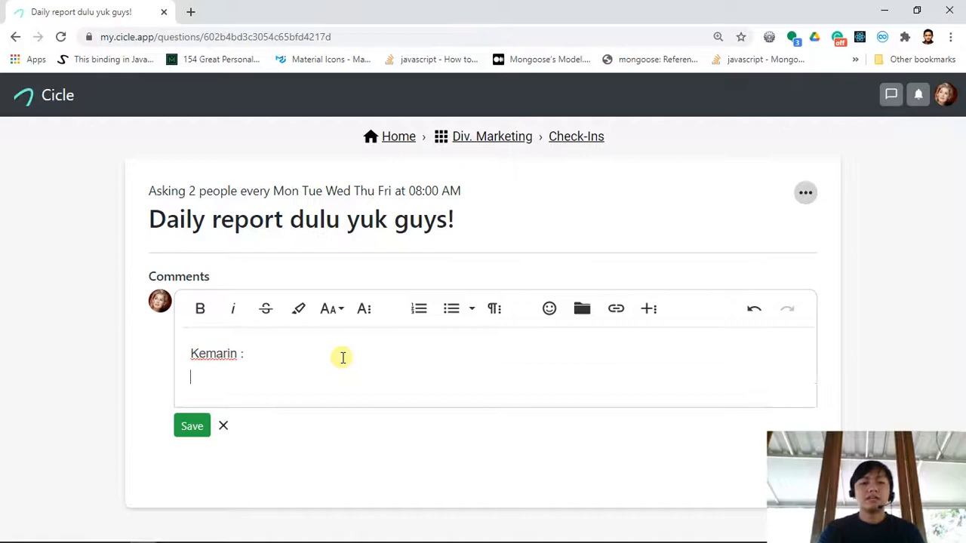
pyautogui.write('-')
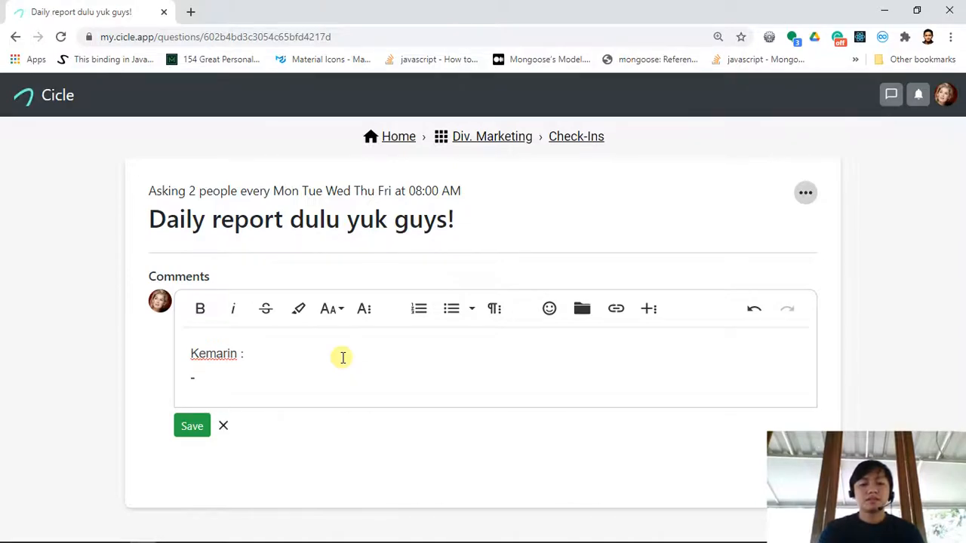
pyautogui.write(' Posting 3 konten tikon')
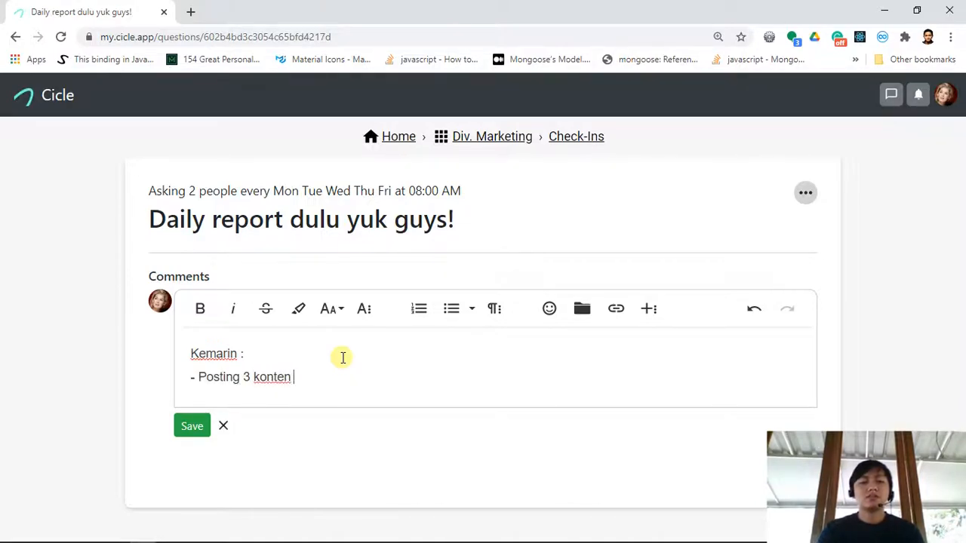
pyautogui.press('BackSpace')
pyautogui.press('BackSpace')
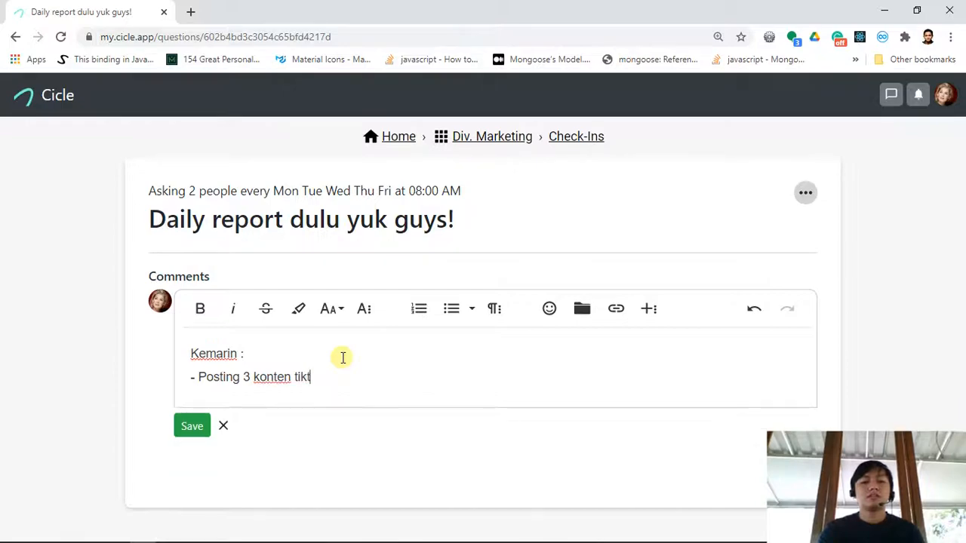
pyautogui.write('tok')
# Add a second line under Kemarin in the comment reading "- Desain logo sosmed Cicle".
pyautogui.press('Return')
pyautogui.write('-')
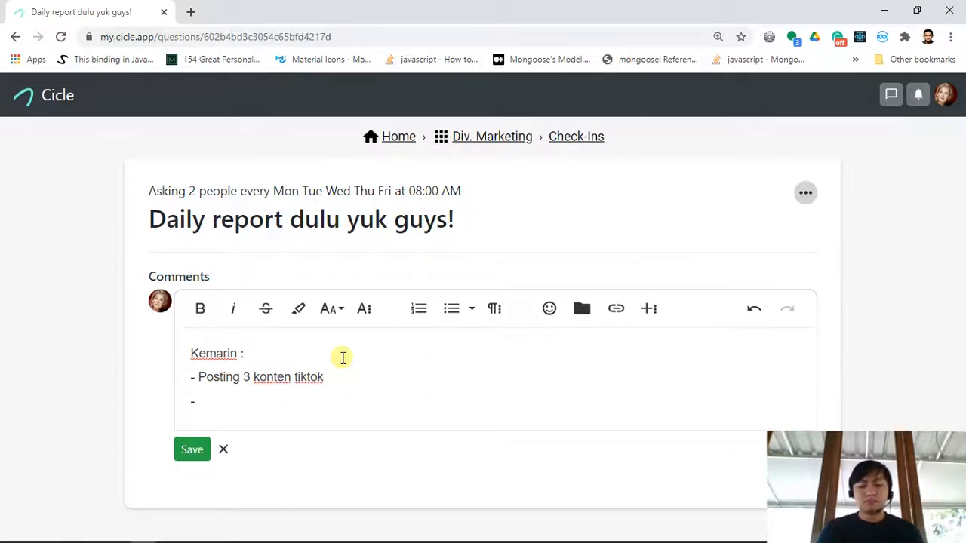
pyautogui.write(' Desain logo')
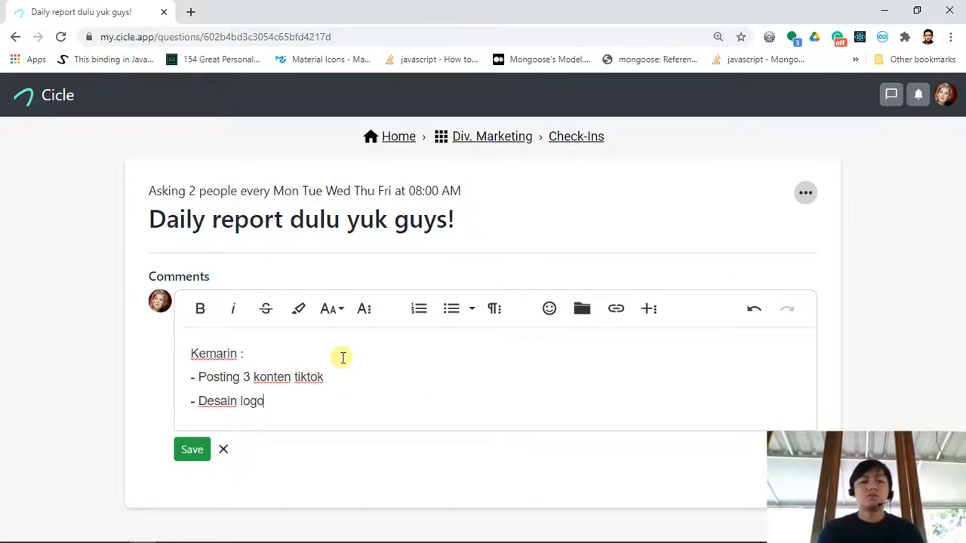
pyautogui.write(' sosme')
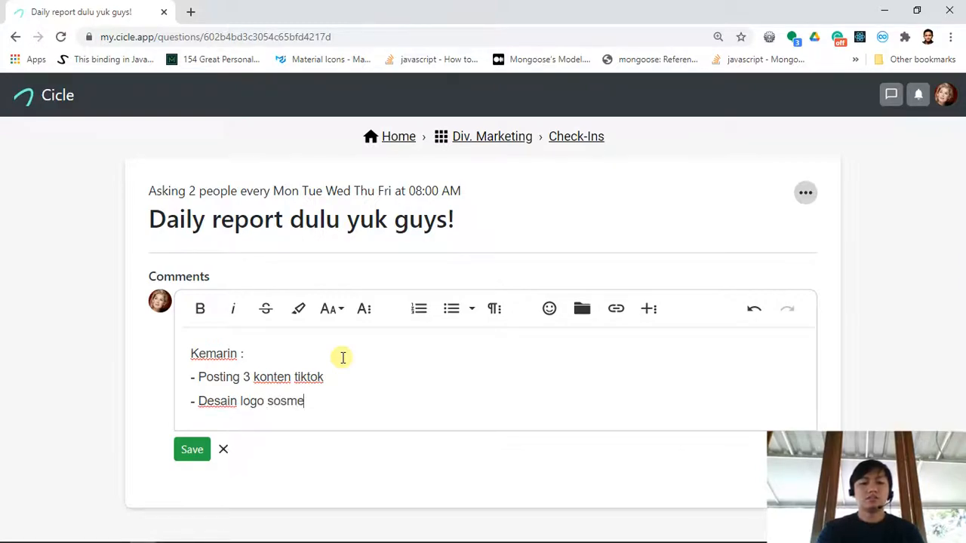
pyautogui.write('d Cicle')
# Add a "Hari ini :" section to the comment with "- Lanjut posting 3 konten instagram" and "- Pembuatan podcast materi produktifitas".
pyautogui.press('Return')
pyautogui.write('Hari ini :')
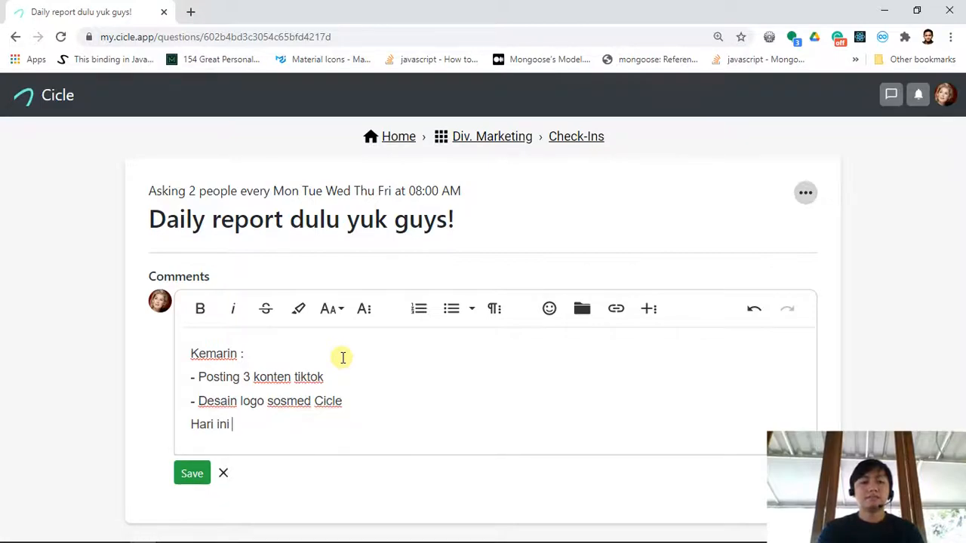
pyautogui.press('Return')
pyautogui.write('- L')
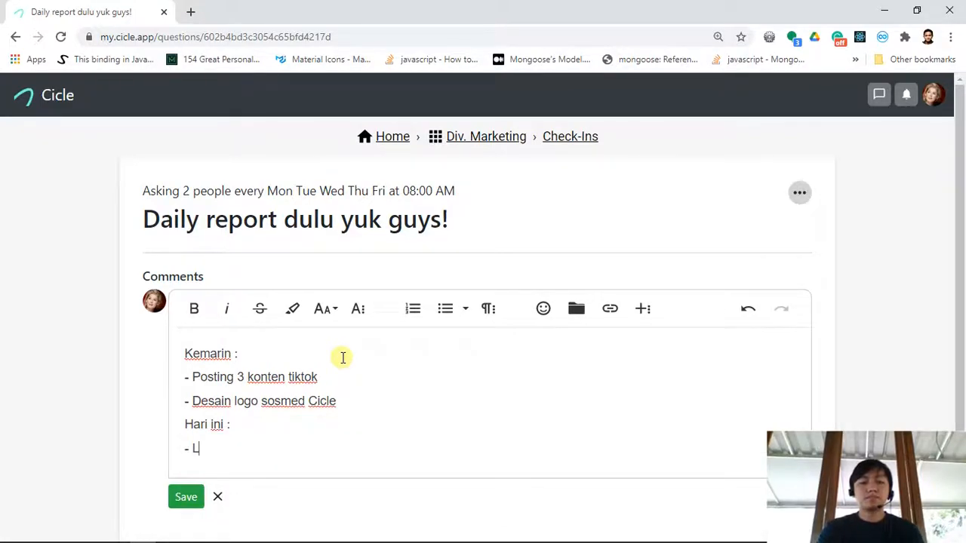
pyautogui.write('anjut posting 3 ko')
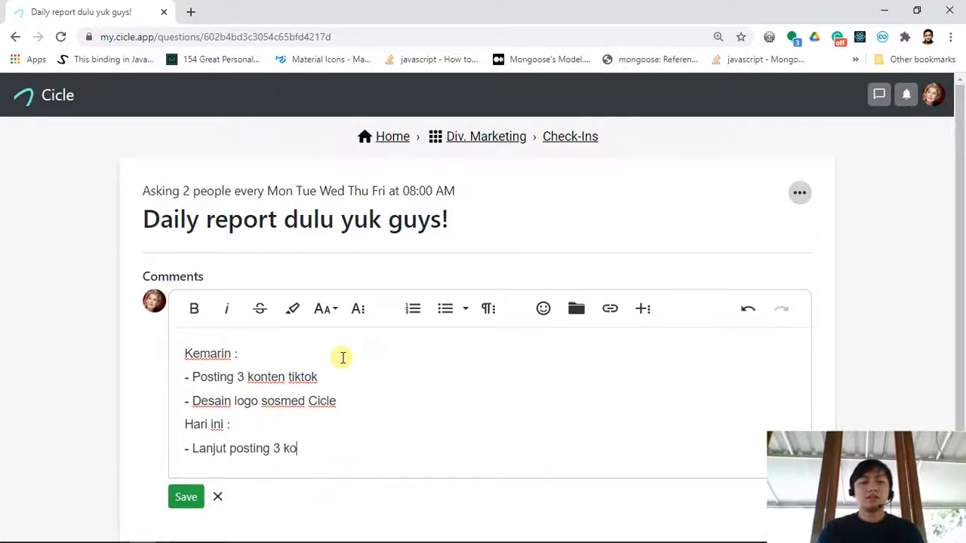
pyautogui.write('nten instagram')
pyautogui.press('Return')
pyautogui.write('-')
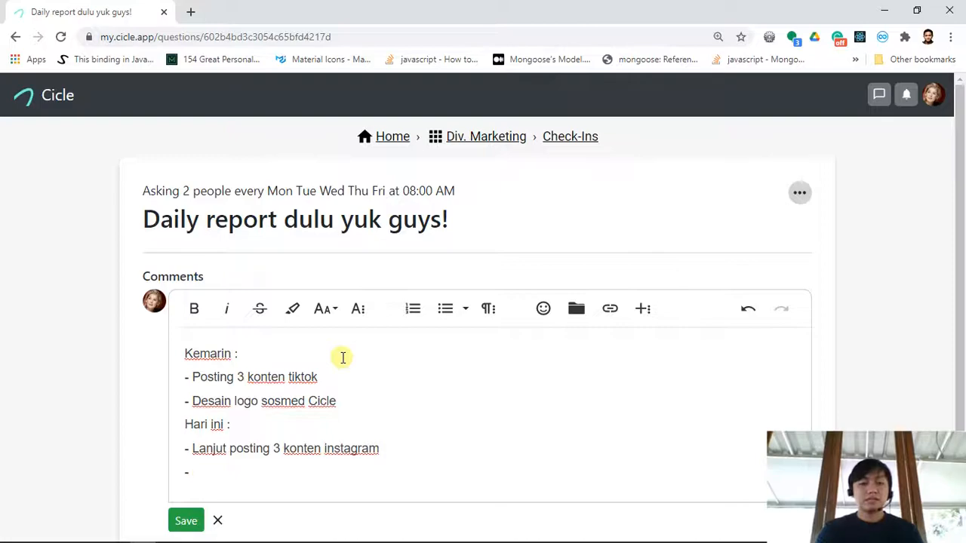
pyautogui.write(' Pembuatan ')
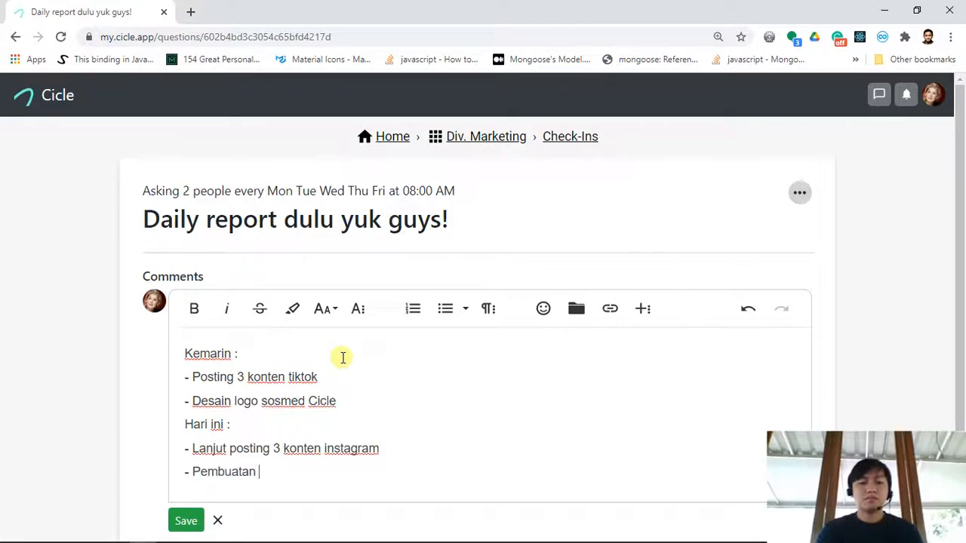
pyautogui.write('podcast materi produktifitas')
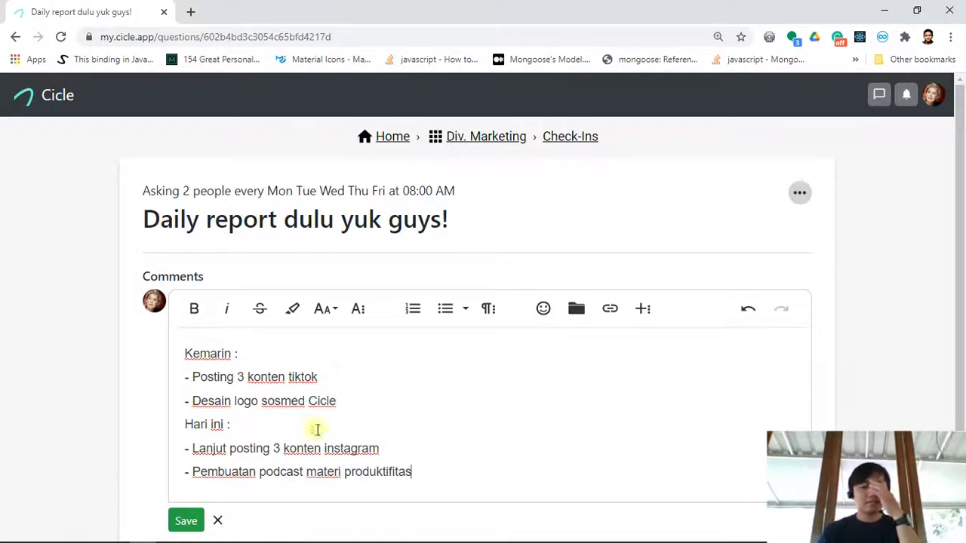
# Add a "Kendala :" section to the comment with the line "- Saya butuh review desain,".
pyautogui.press('Return')
pyautogui.write('Kendala :')
pyautogui.press('Return')
pyautogui.write('-')
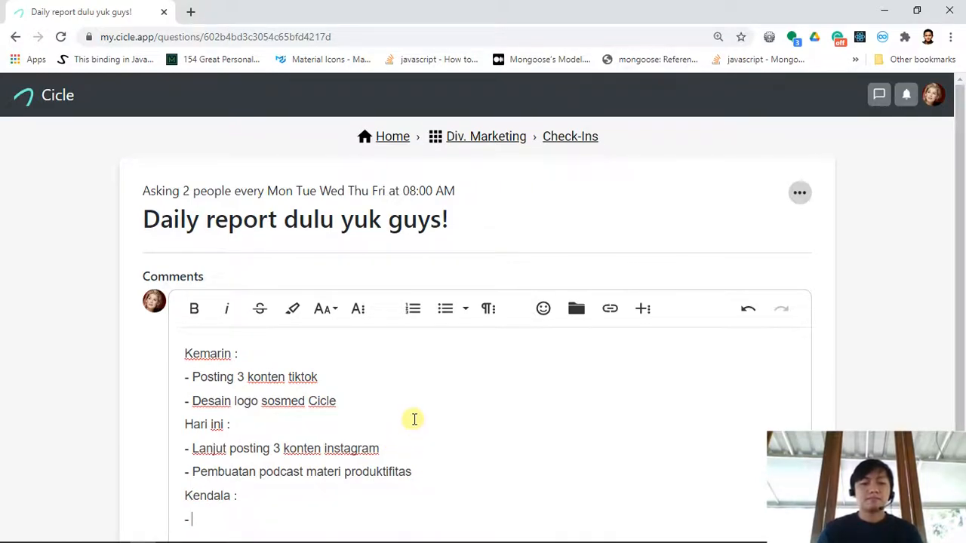
pyautogui.scroll(-1, 393, 441)
pyautogui.write('Saya butuh de')
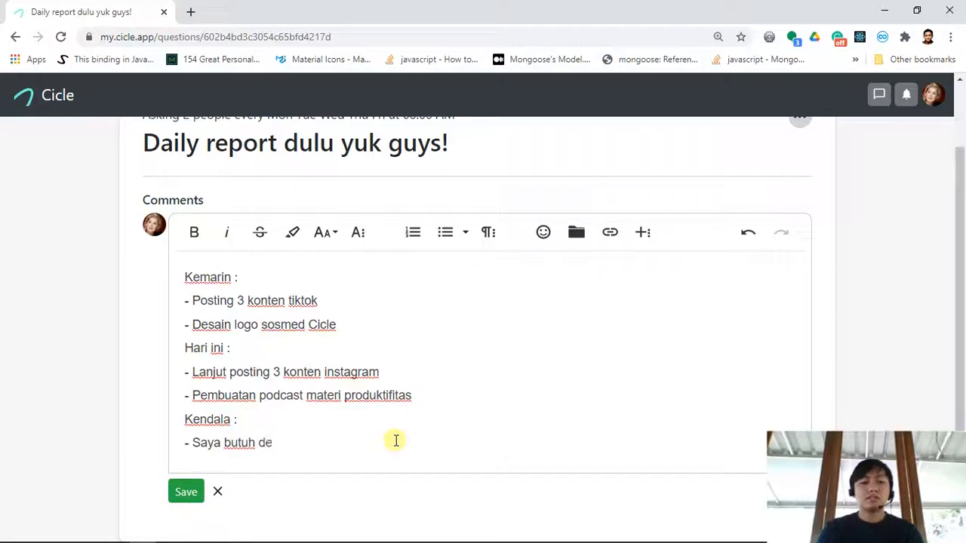
pyautogui.press('BackSpace')
pyautogui.press('BackSpace')
pyautogui.write('review desain')
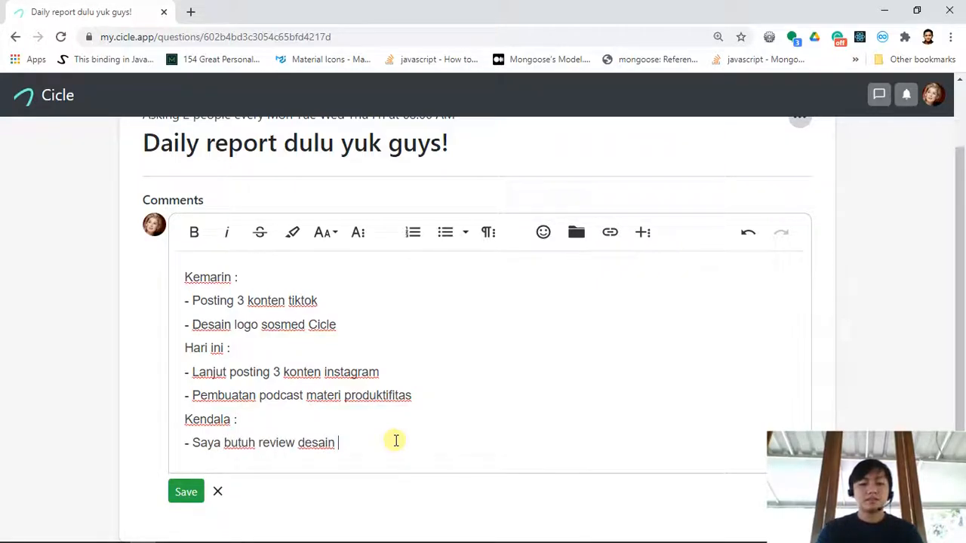
pyautogui.press('BackSpace')
pyautogui.write(', ')
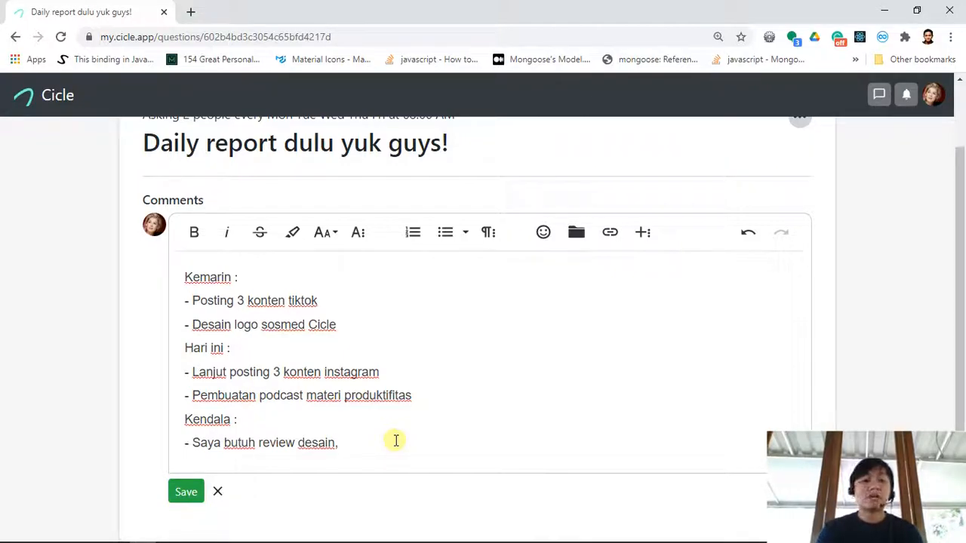
# Finish the Kendala line with "boleh dibantu?" and a mention of the other team member, and save the comment.
pyautogui.write('boleh dibant')
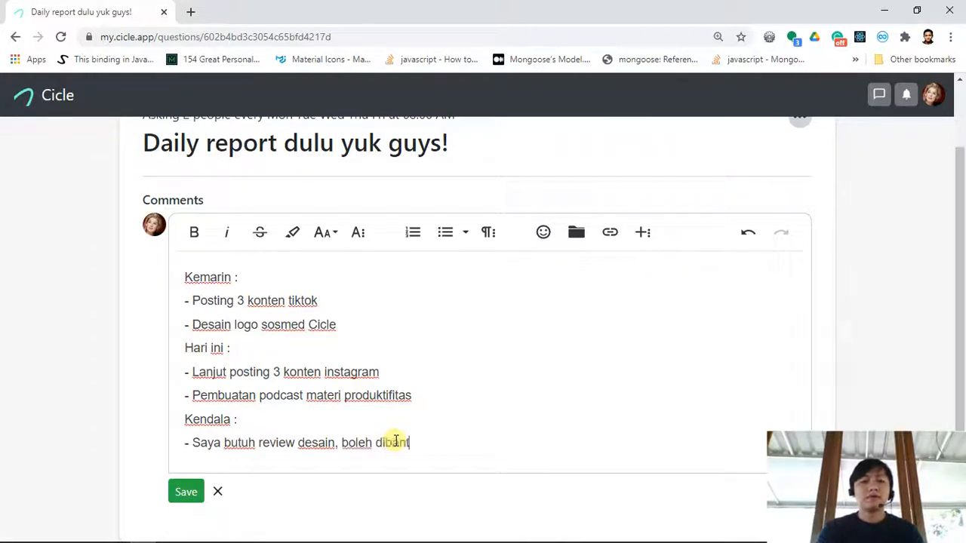
pyautogui.write('u? @')
pyautogui.press('Down')
pyautogui.press('Return')
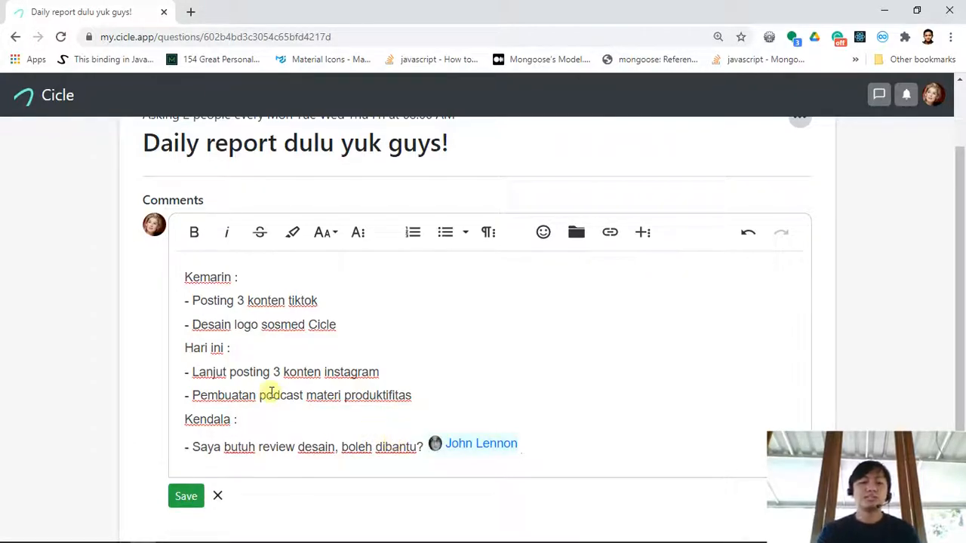
pyautogui.click(185, 495)
pyautogui.scroll(-2, 566, 418)
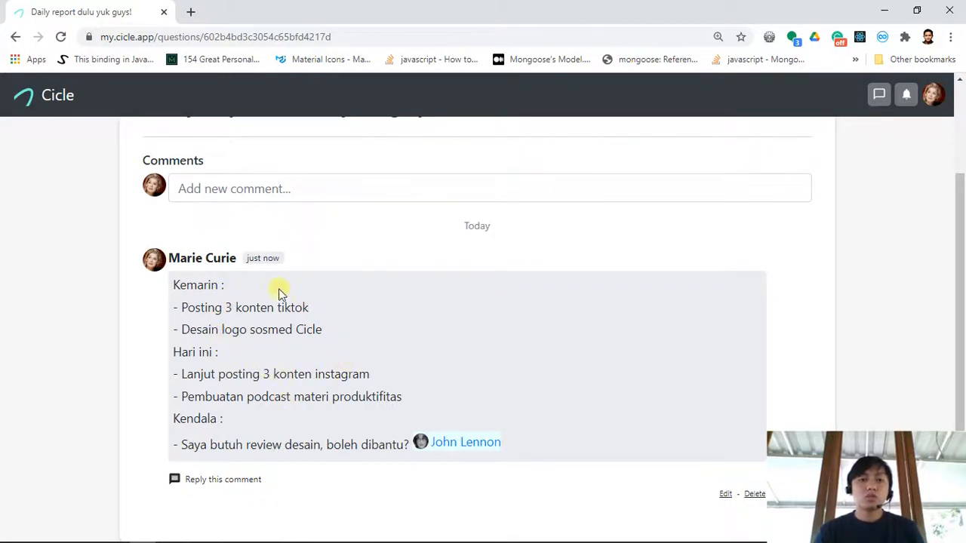
# Open a reply to the posted daily report and begin it with "Mantap! jangan lupa utk podcast".
pyautogui.click(231, 487)
pyautogui.click(291, 494)
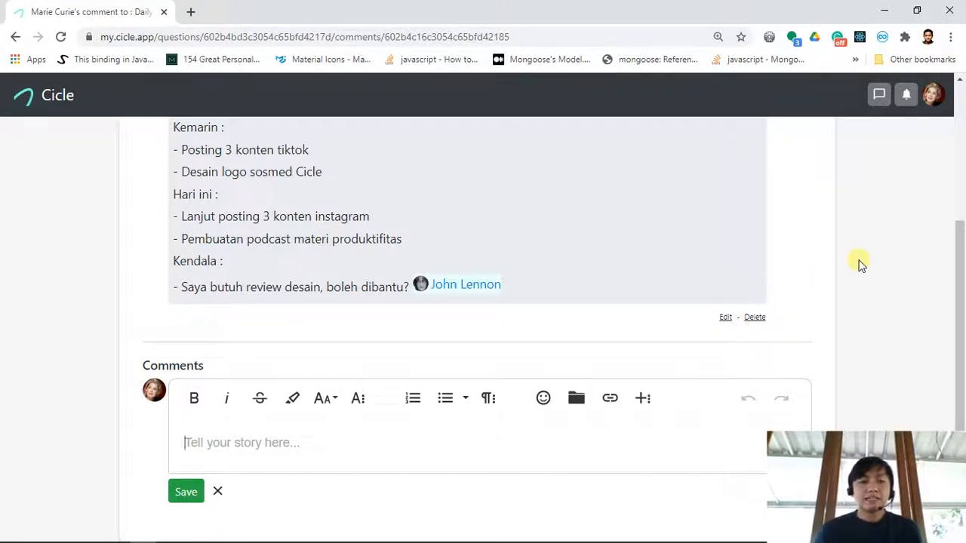
pyautogui.write('P')
pyautogui.press('BackSpace')
pyautogui.write('Mantap!')
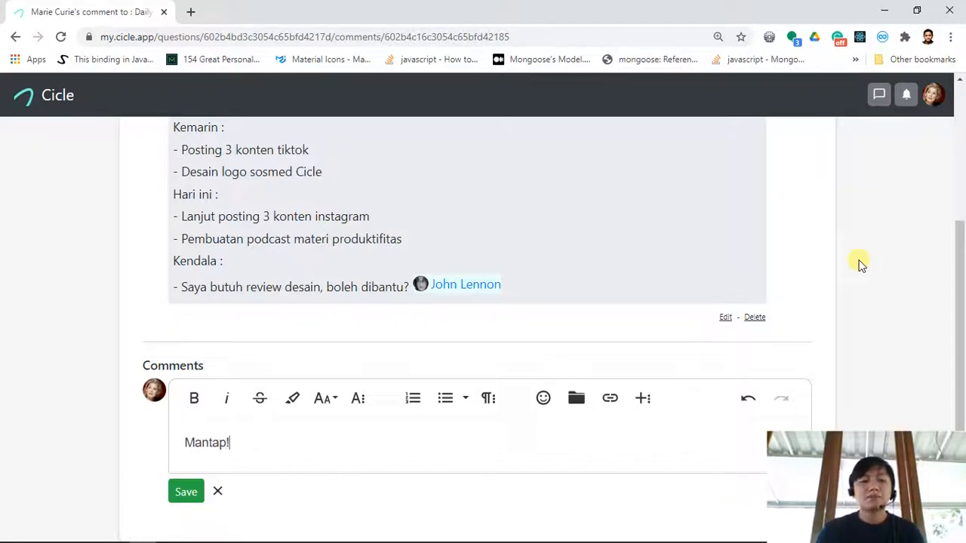
pyautogui.write(' jangan lupa ')
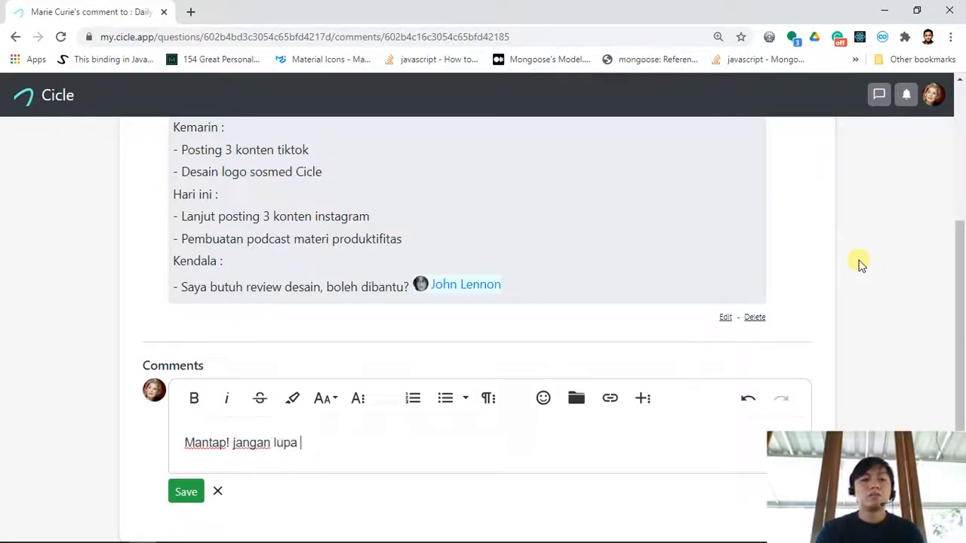
pyautogui.write('utk podcast')
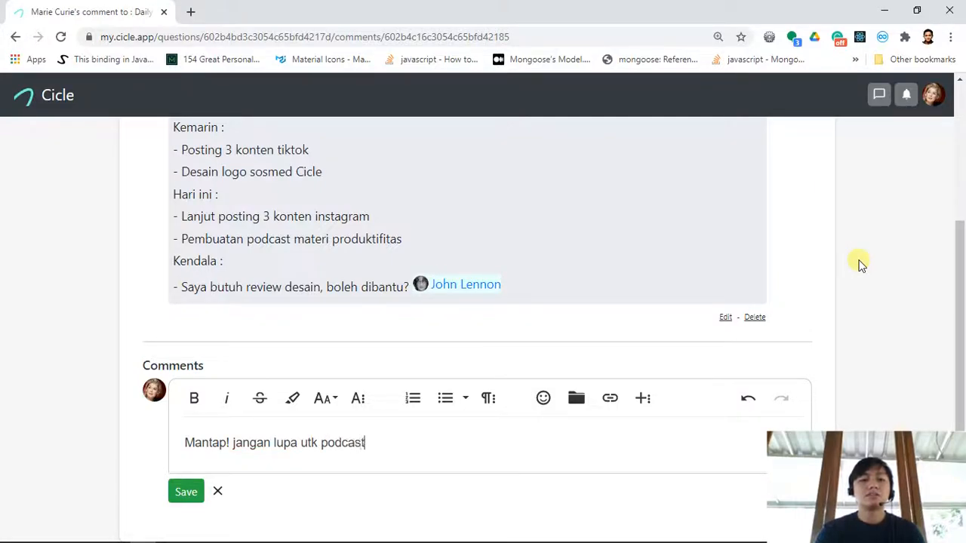
# Finish the reply with ", koordinasikan juga ke artisnya dari jauh2 hari agar tidak miskom." and save it.
pyautogui.write(', koordinasikan ju')
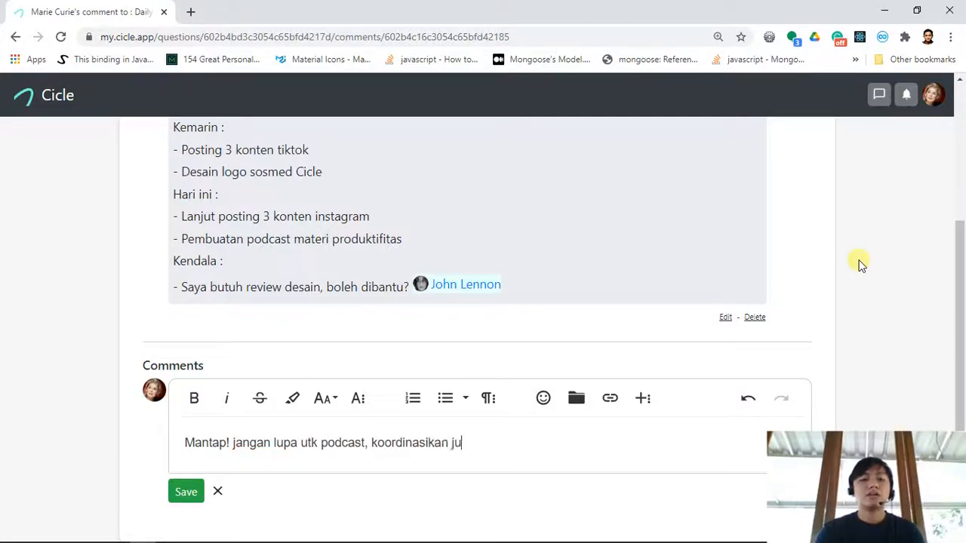
pyautogui.write('ga ke artisnya da')
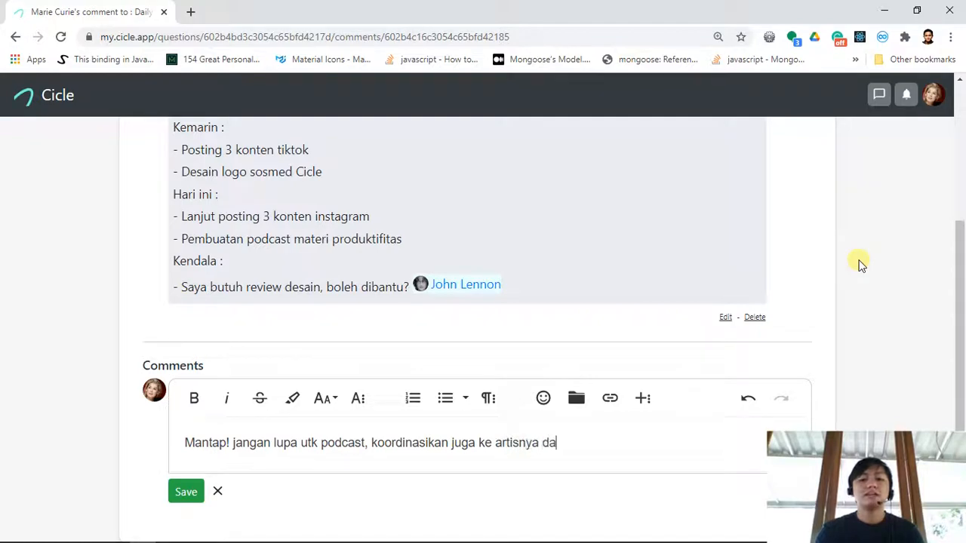
pyautogui.write('ri jauh2 hari a')
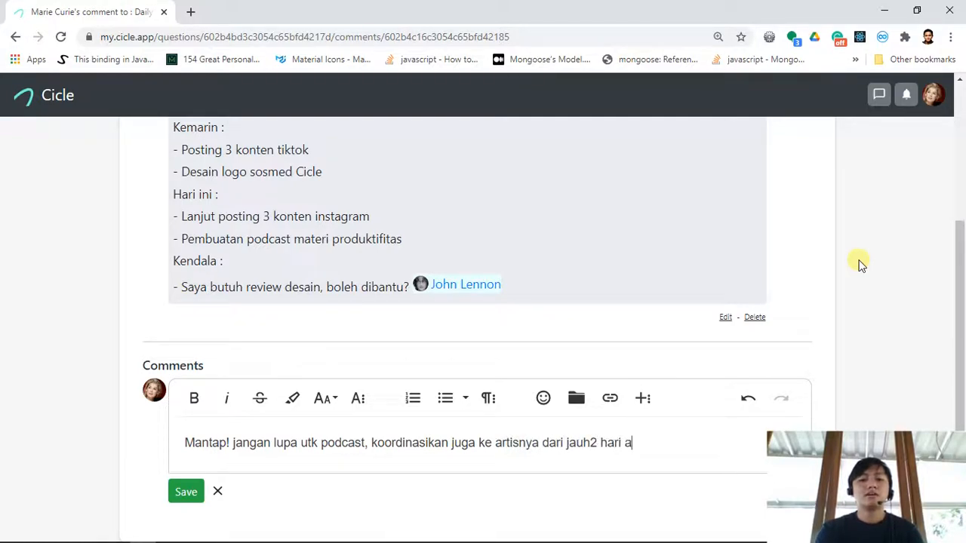
pyautogui.write('.')
pyautogui.press('Return')
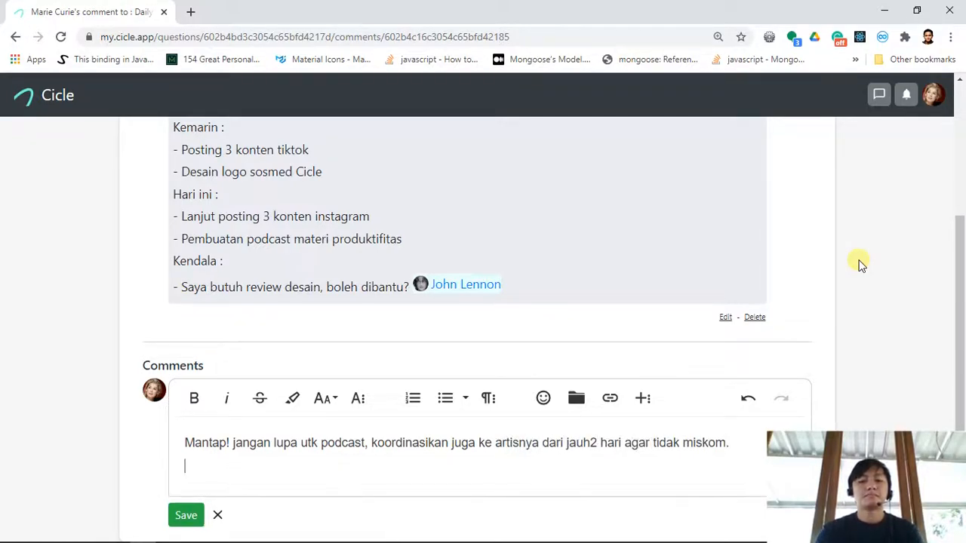
pyautogui.press('BackSpace')
pyautogui.hotkey('ctrl', 'Return')
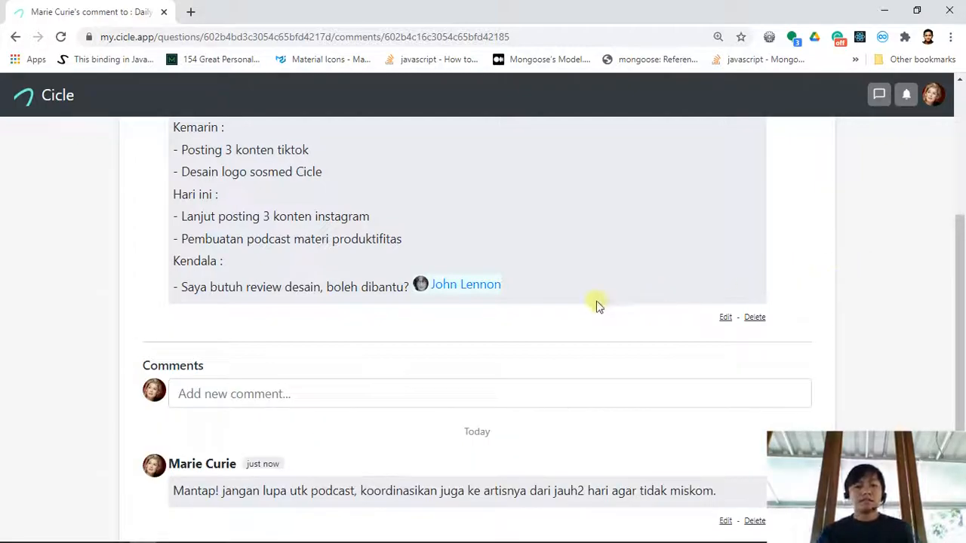
# Review the saved reply under the report, and return to the daily report question to view its comment thread.
pyautogui.scroll(-1, 453, 351)
pyautogui.scroll(3, 460, 373)
pyautogui.scroll(-4, 494, 384)
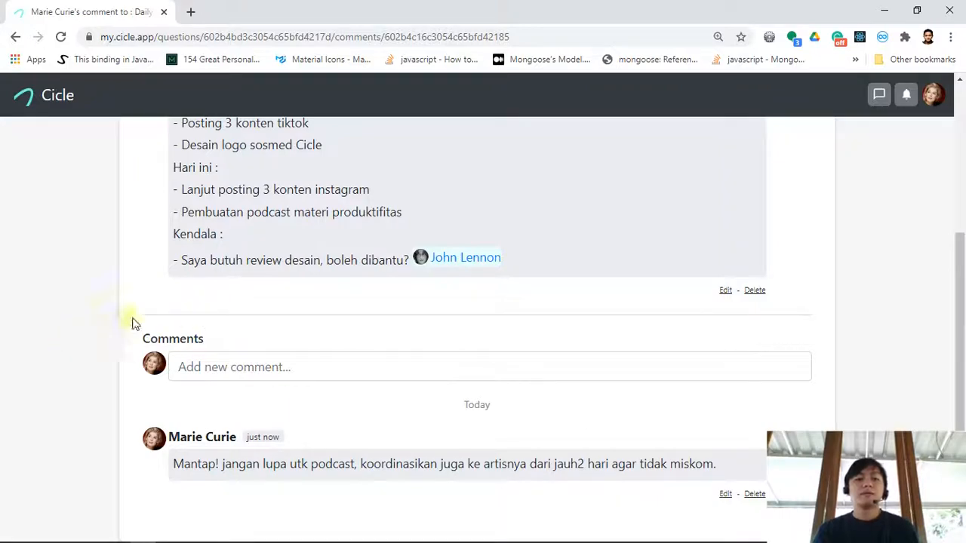
pyautogui.scroll(2, 302, 283)
pyautogui.scroll(-2, 227, 339)
pyautogui.scroll(3, 483, 249)
pyautogui.click(575, 137)
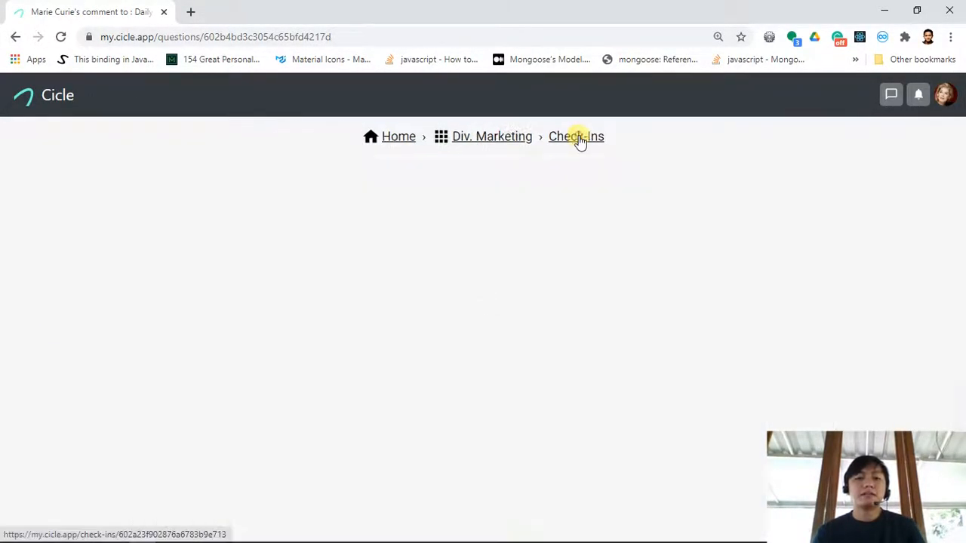
pyautogui.scroll(-2, 490, 265)
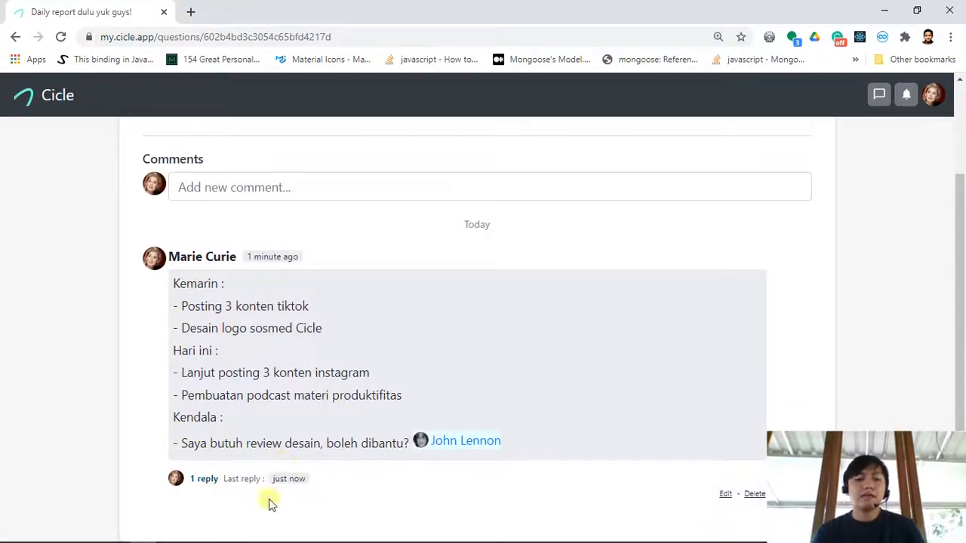
pyautogui.scroll(1, 332, 332)
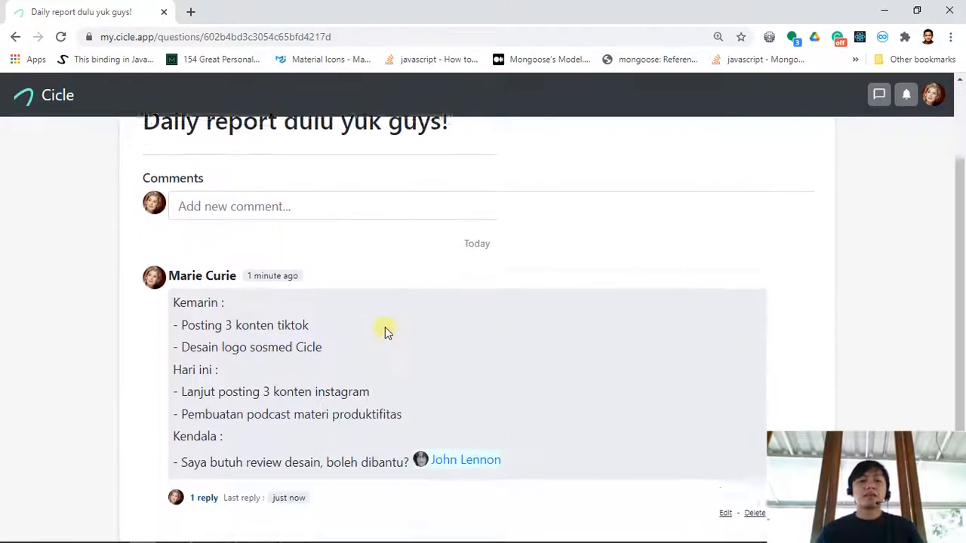
pyautogui.scroll(-1, 384, 329)
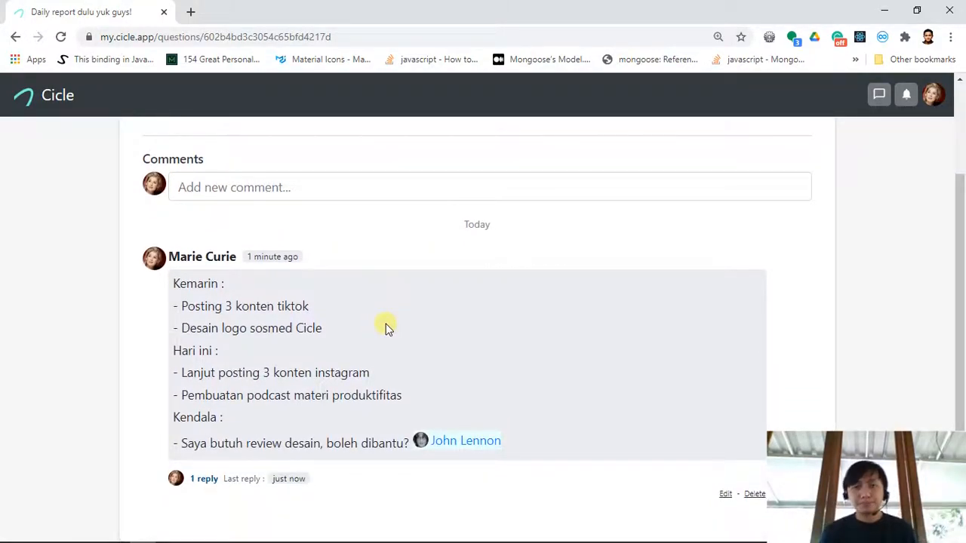
# Check the notifications and close them again.
pyautogui.click(906, 94)
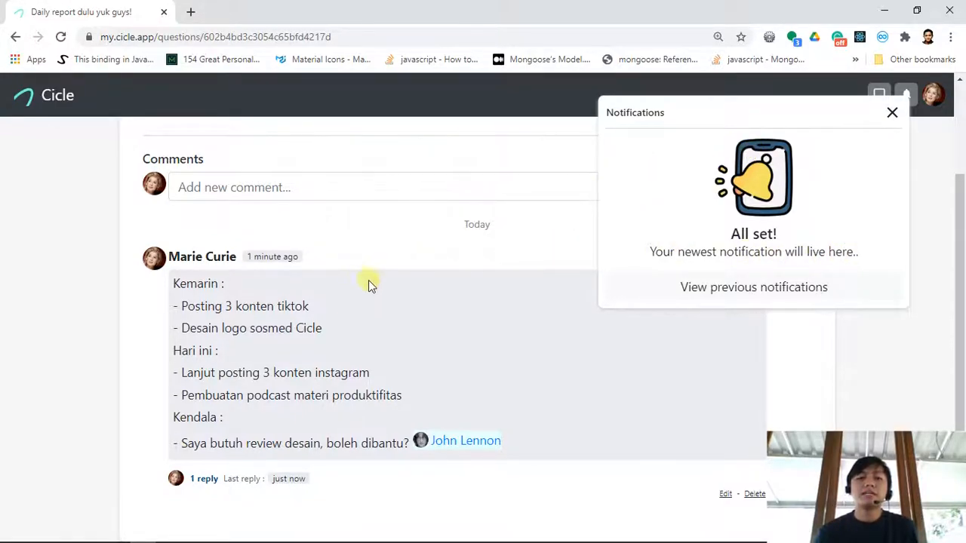
pyautogui.scroll(2, 371, 285)
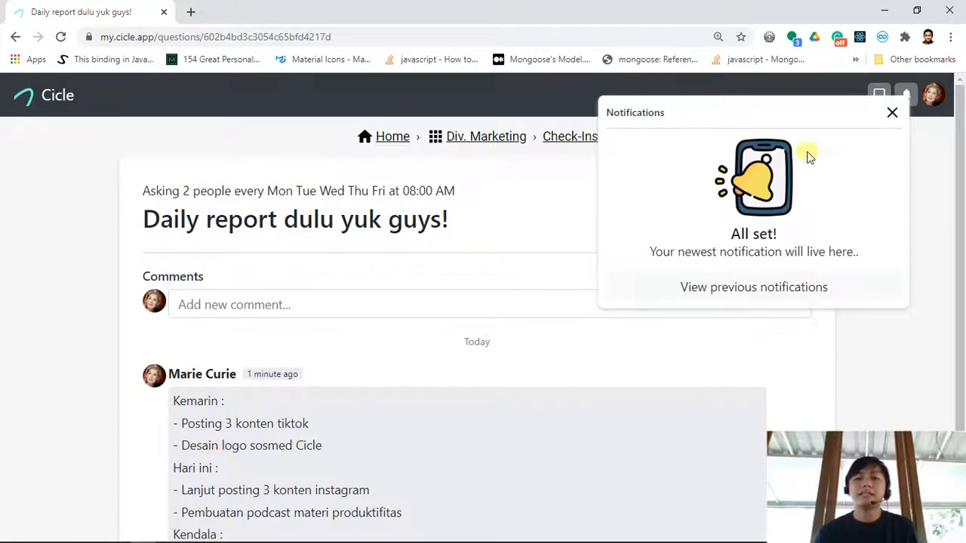
pyautogui.click(891, 111)
pyautogui.scroll(-2, 528, 280)
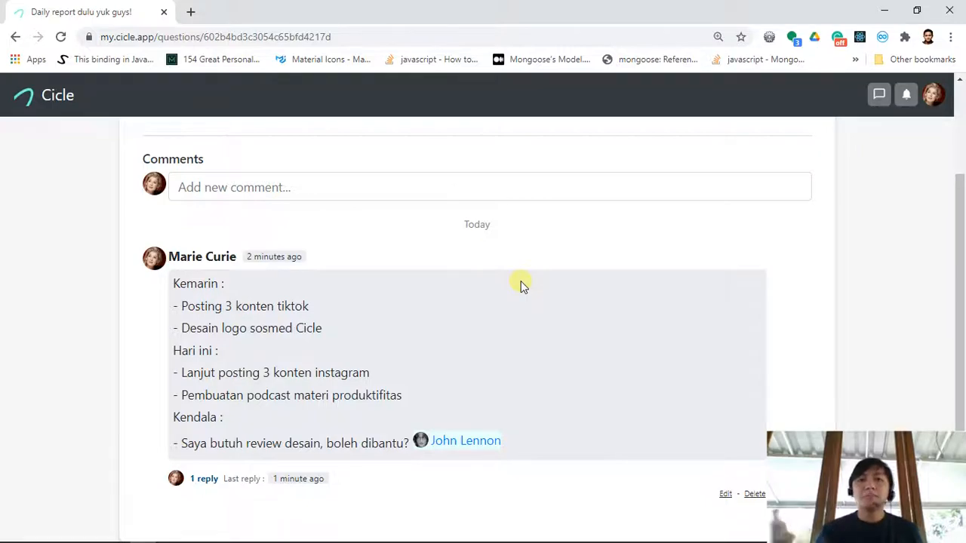
# Go back to the Div. Marketing team page and open its Check-Ins list.
pyautogui.scroll(2, 393, 334)
pyautogui.scroll(-2, 317, 370)
pyautogui.scroll(2, 409, 336)
pyautogui.click(560, 141)
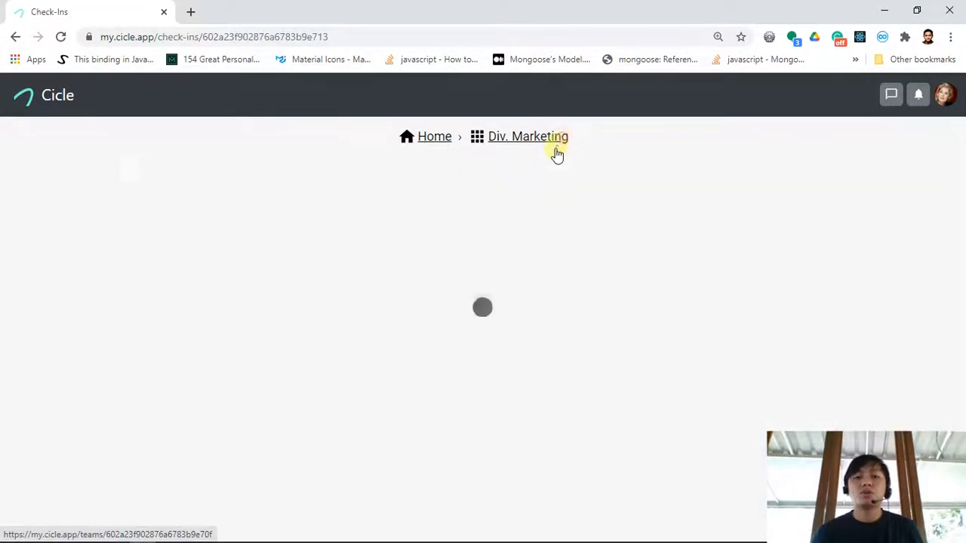
pyautogui.click(545, 145)
pyautogui.scroll(-3, 490, 316)
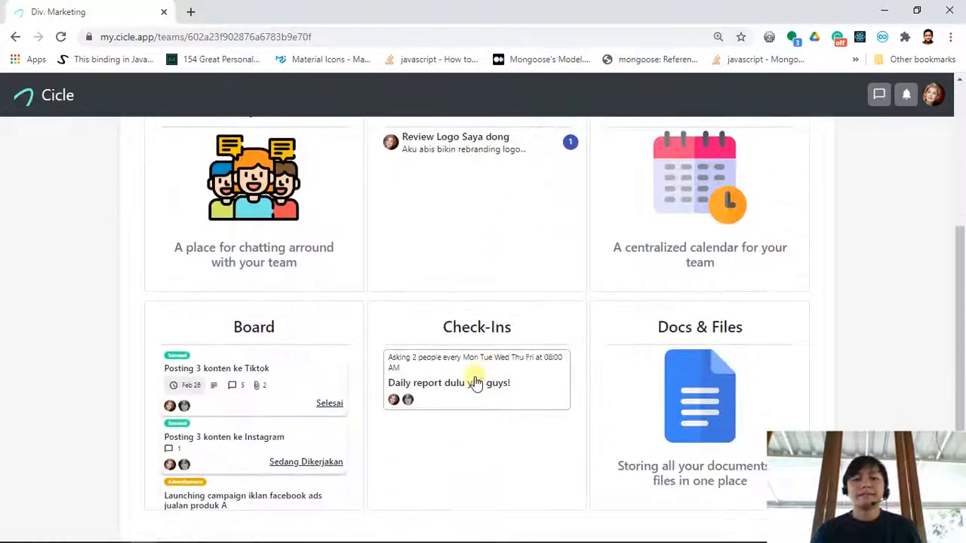
pyautogui.scroll(2, 494, 395)
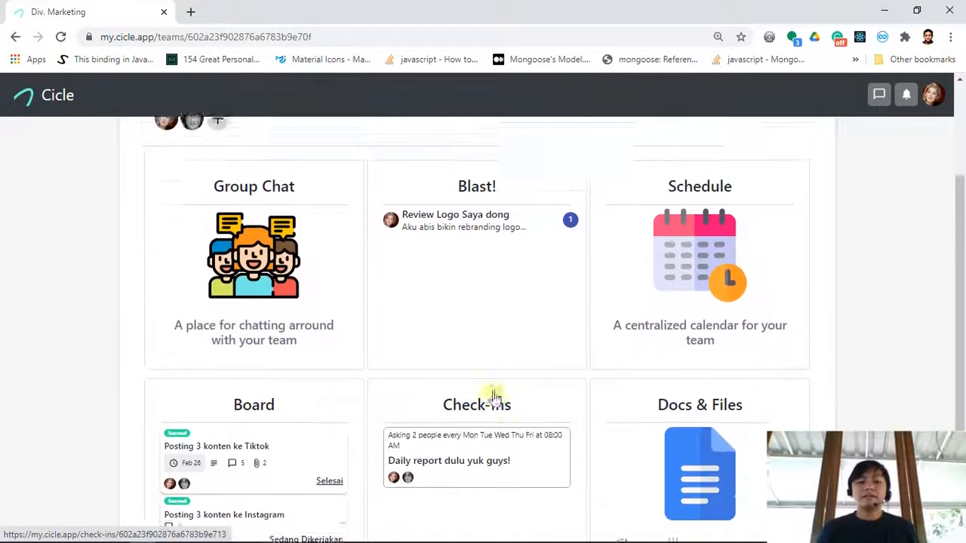
pyautogui.scroll(-2, 488, 394)
pyautogui.click(482, 400)
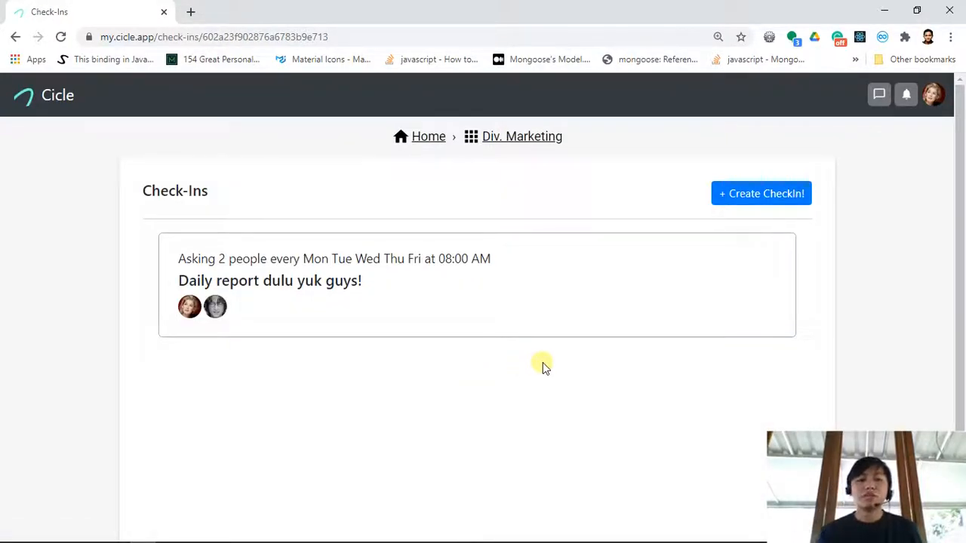
# Start a new check-in with the question "MInta tips film bagus dong buat nonton di weekend ini!".
pyautogui.click(784, 198)
pyautogui.click(337, 237)
pyautogui.write('MInta tips')
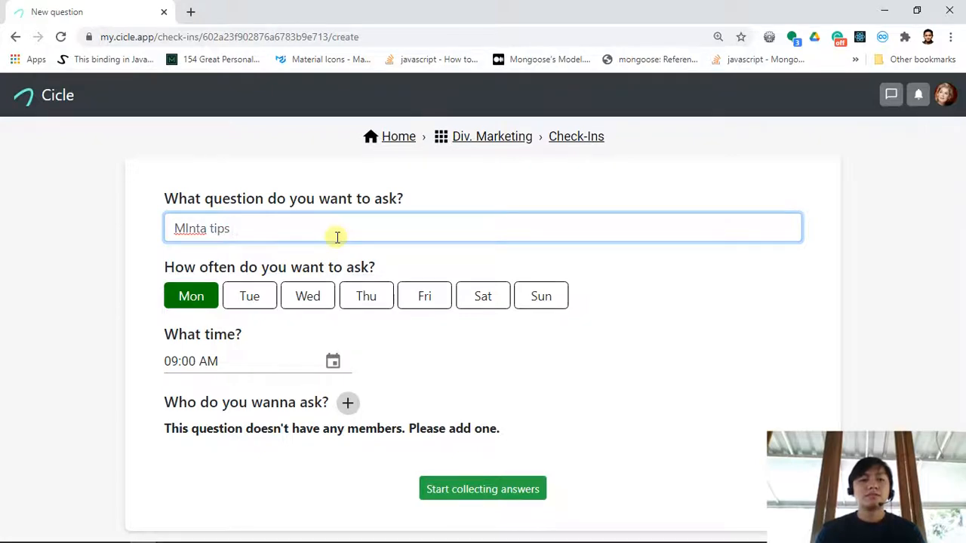
pyautogui.write(' film bagus dong buat nonton di weekend ini!')
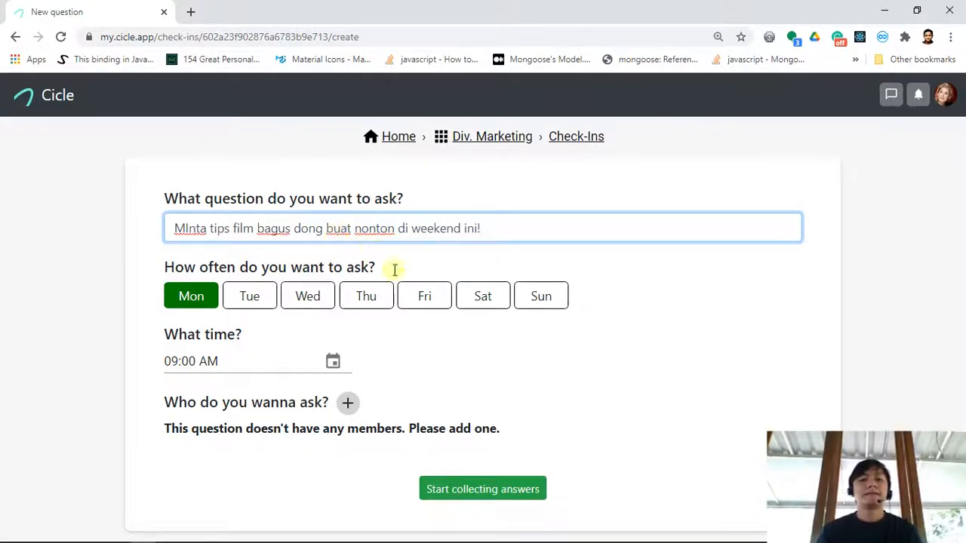
# Schedule the film question for Fridays only at 01:00 PM.
pyautogui.click(411, 298)
pyautogui.click(202, 299)
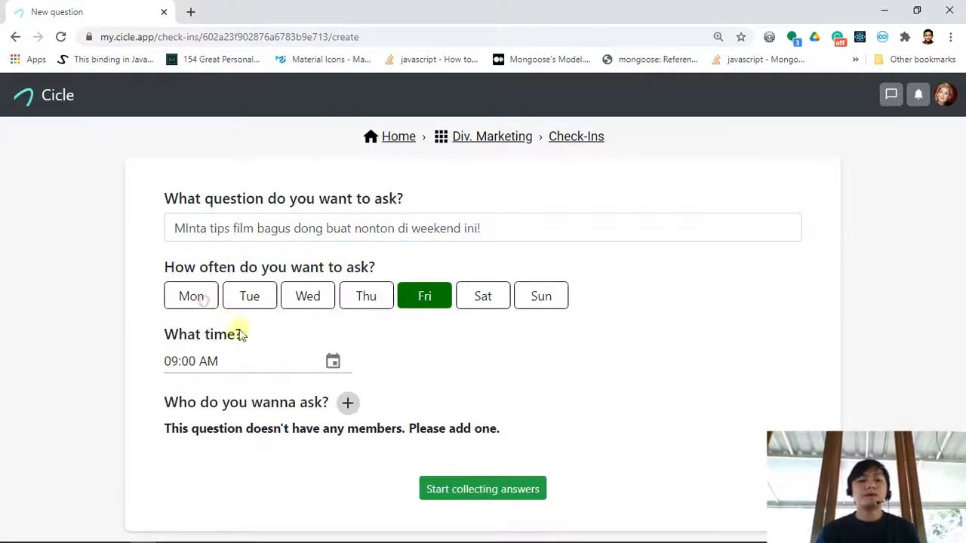
pyautogui.click(333, 361)
pyautogui.click(522, 258)
pyautogui.click(566, 181)
pyautogui.click(573, 466)
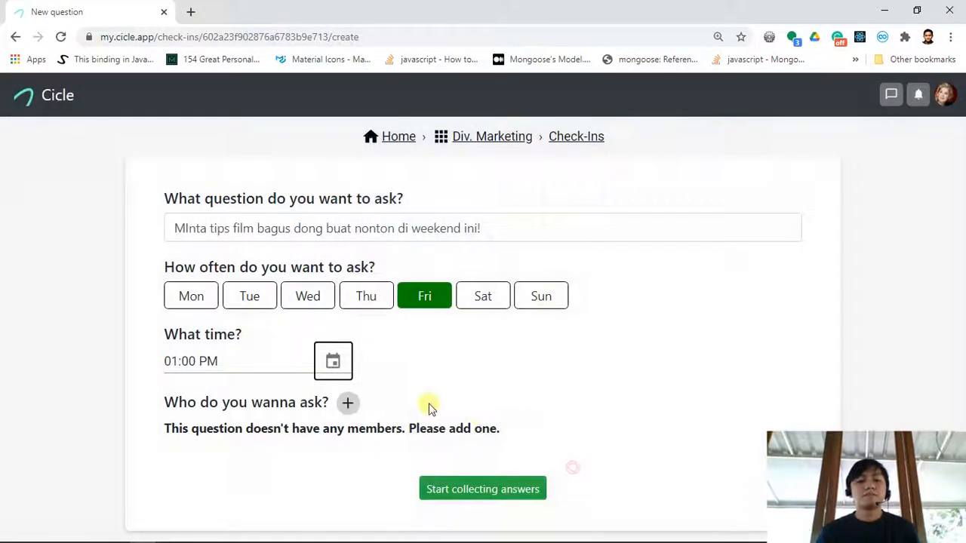
# Add both team members as respondents to the film question and start collecting answers.
pyautogui.click(349, 402)
pyautogui.click(298, 493)
pyautogui.click(304, 470)
pyautogui.click(362, 417)
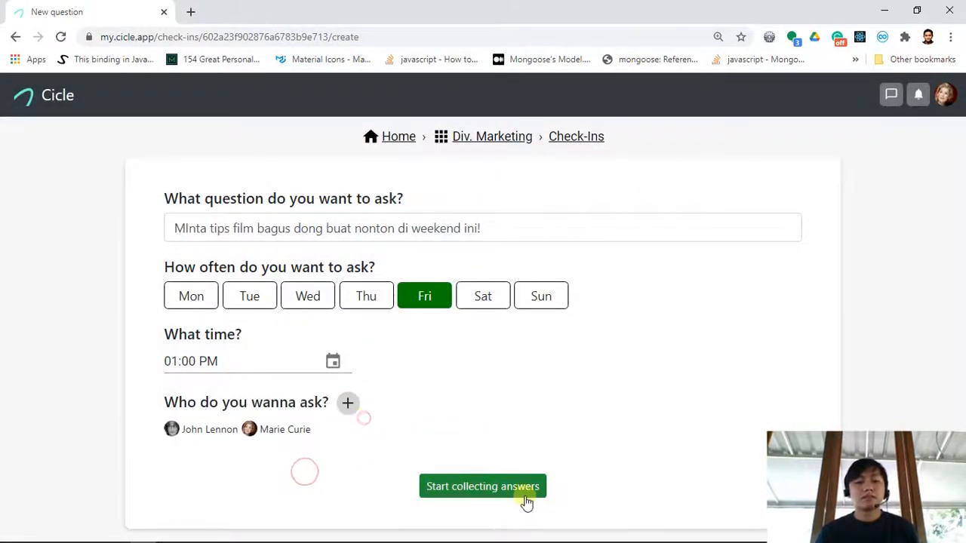
pyautogui.click(526, 486)
# View the new film check-in's page, and return to the Div. Marketing team page.
pyautogui.scroll(-1, 431, 313)
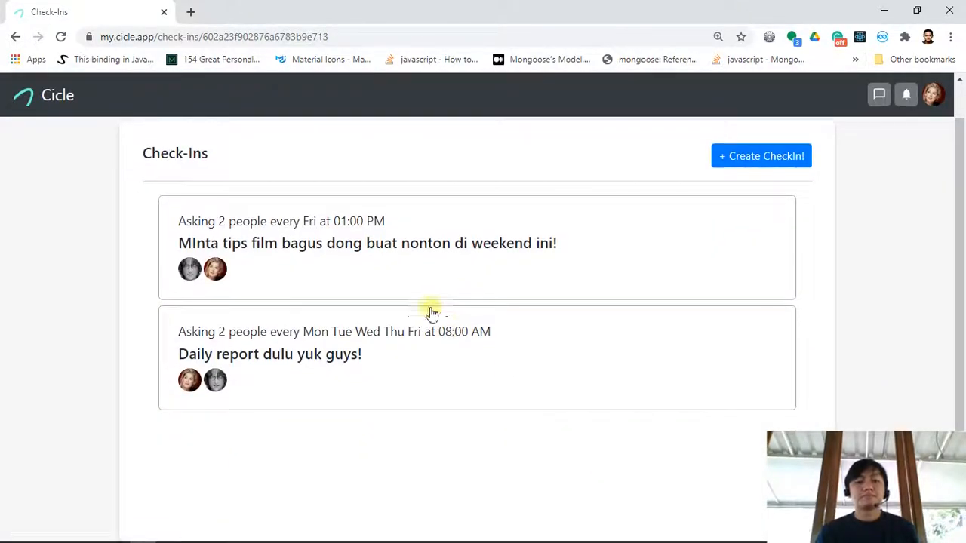
pyautogui.click(494, 259)
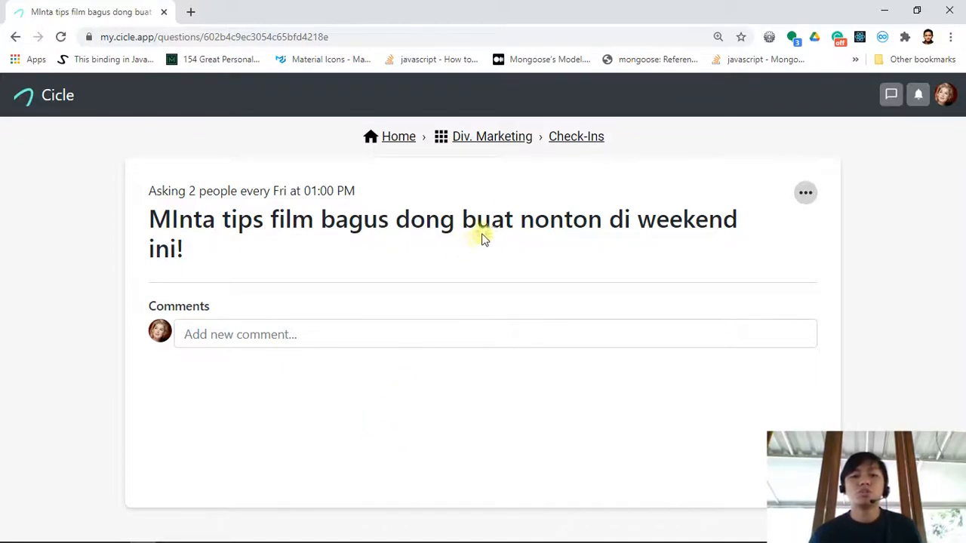
pyautogui.click(578, 139)
pyautogui.click(523, 140)
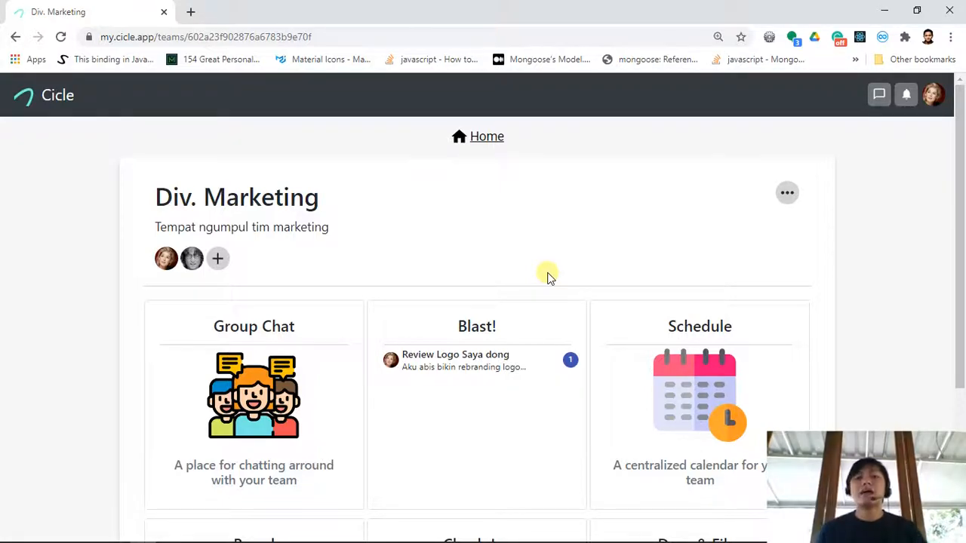
# Look over the team's tools and its Kanban board, and return to the team page.
pyautogui.scroll(-2, 548, 278)
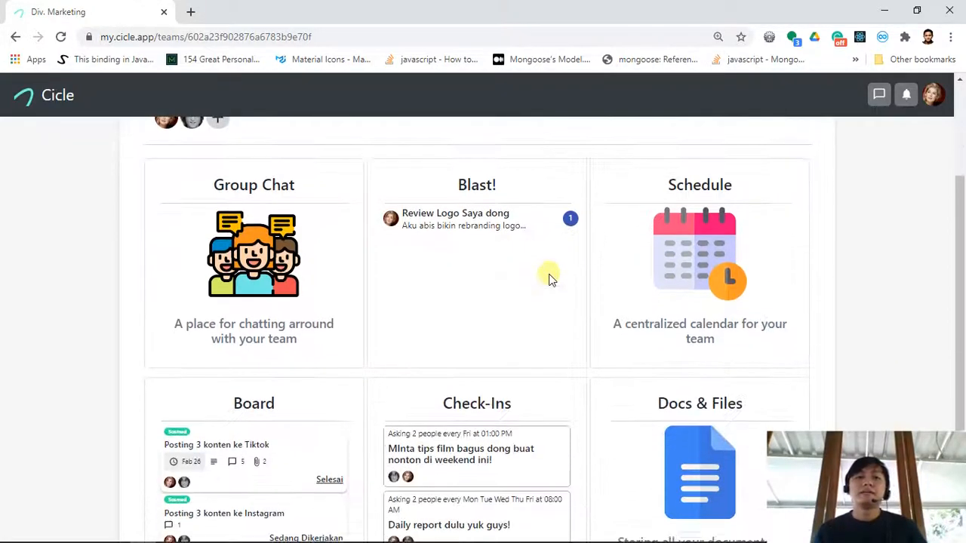
pyautogui.scroll(-1, 548, 367)
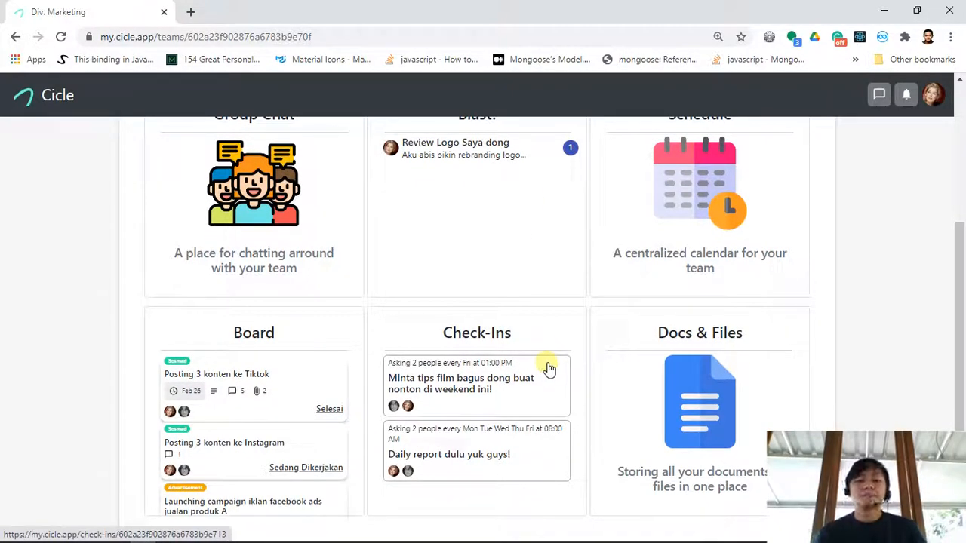
pyautogui.scroll(-1, 537, 362)
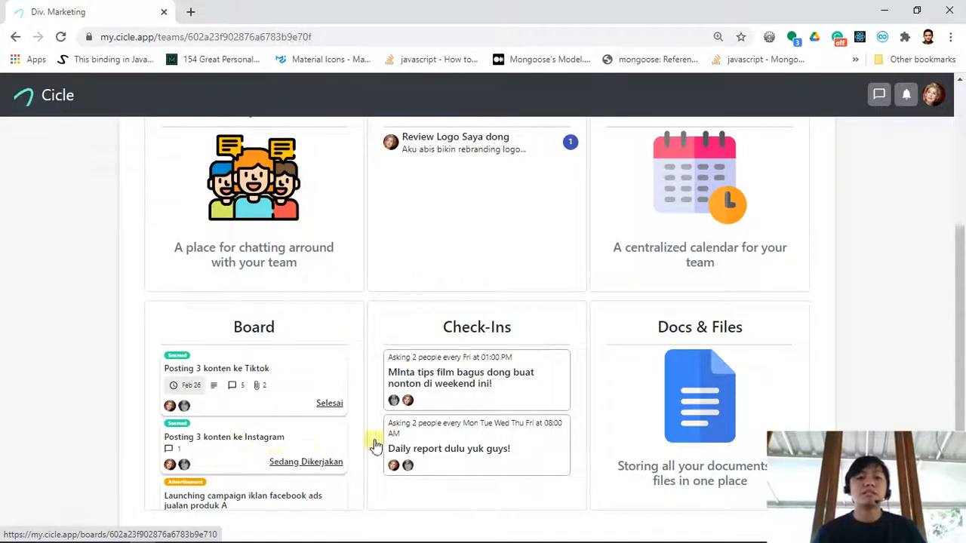
pyautogui.click(193, 432)
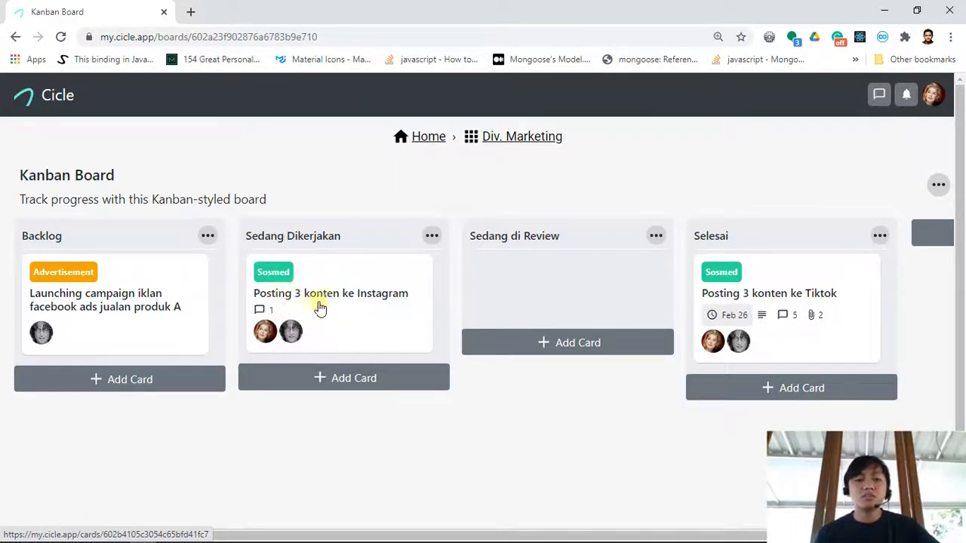
pyautogui.click(516, 145)
# Open the "Daily report dulu yuk guys!" check-in from the Check-Ins list and review its comments.
pyautogui.scroll(-2, 506, 324)
pyautogui.click(493, 384)
pyautogui.scroll(-1, 452, 355)
pyautogui.click(413, 338)
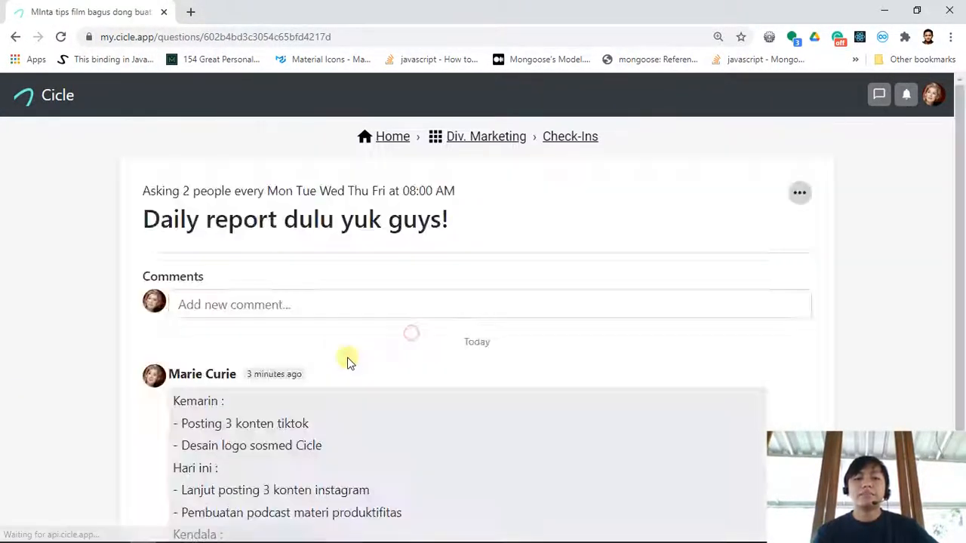
pyautogui.scroll(-3, 349, 360)
pyautogui.scroll(2, 359, 346)
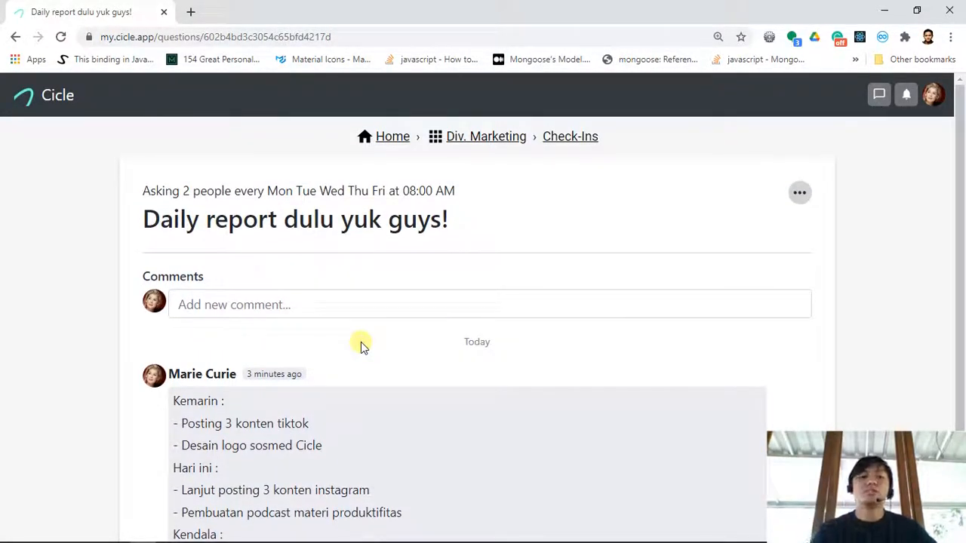
# Move the "Posting 3 konten ke Instagram" card from Sedang Dikerjakan to Selesai on the Div. Marketing Kanban board.
pyautogui.click(487, 136)
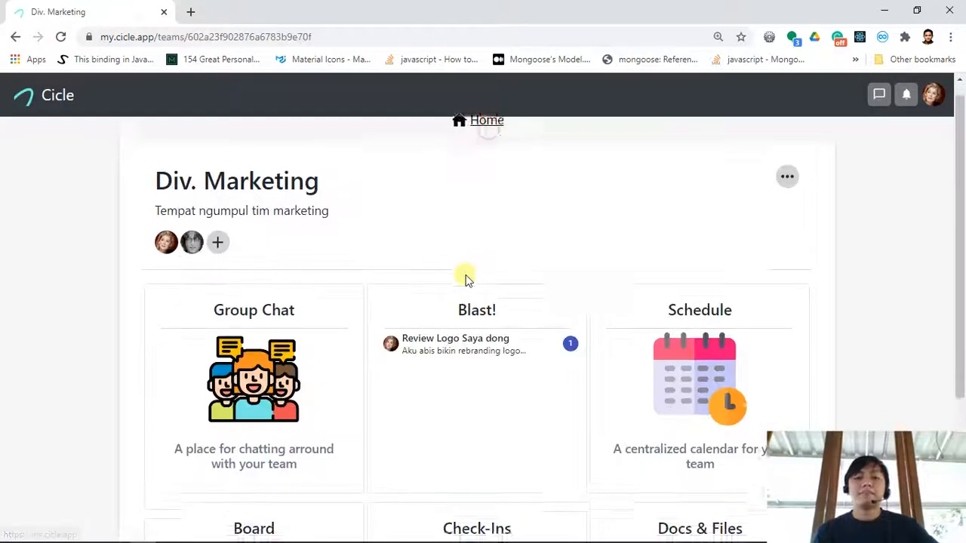
pyautogui.scroll(-3, 221, 488)
pyautogui.click(222, 478)
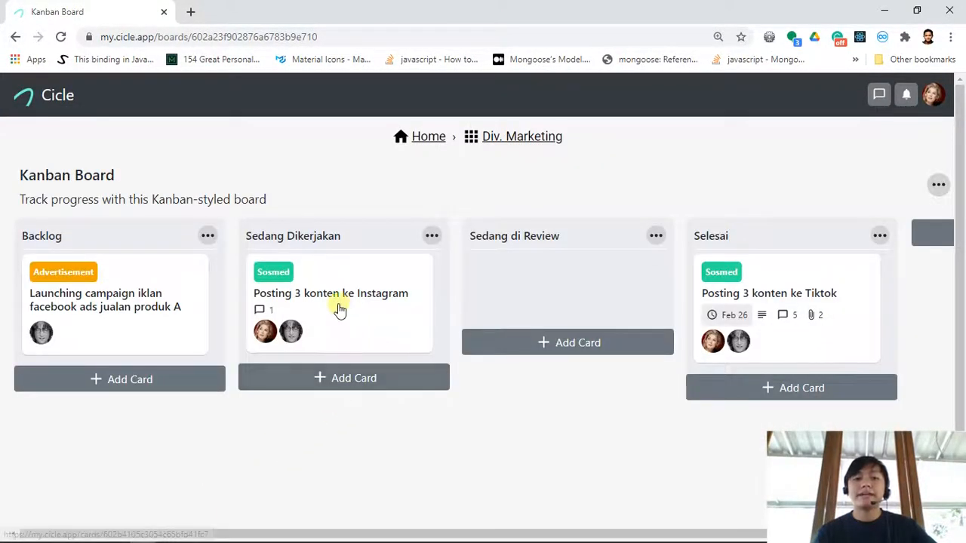
pyautogui.moveTo(334, 314); pyautogui.dragTo(754, 281)
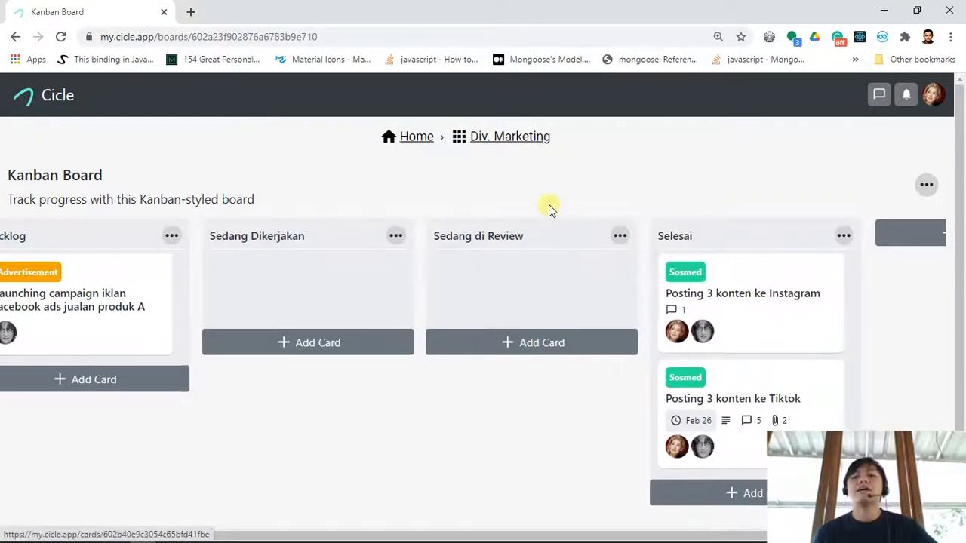